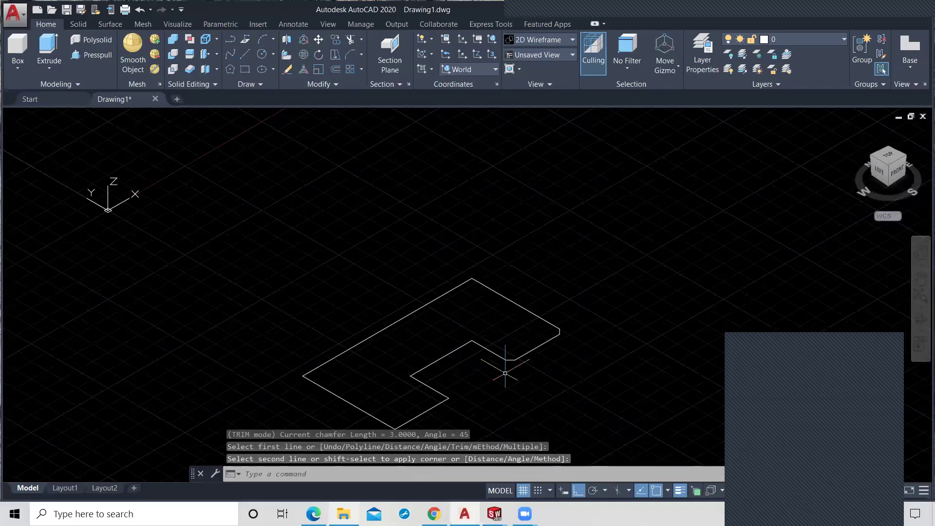
- Chamfer the two outer corners of the U-shaped profile's unfinished arm with length 3 and angle 45
scroll(457, 370, "up", 2)
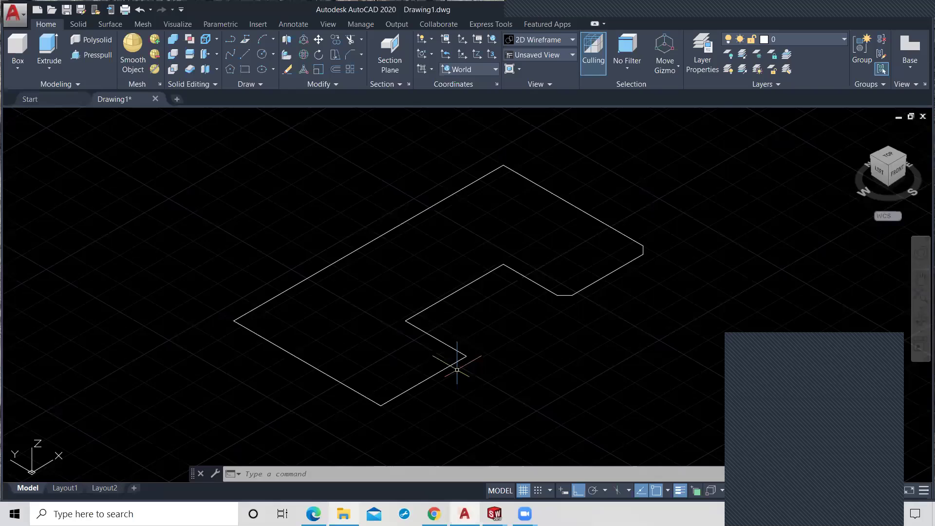
left_click(457, 370)
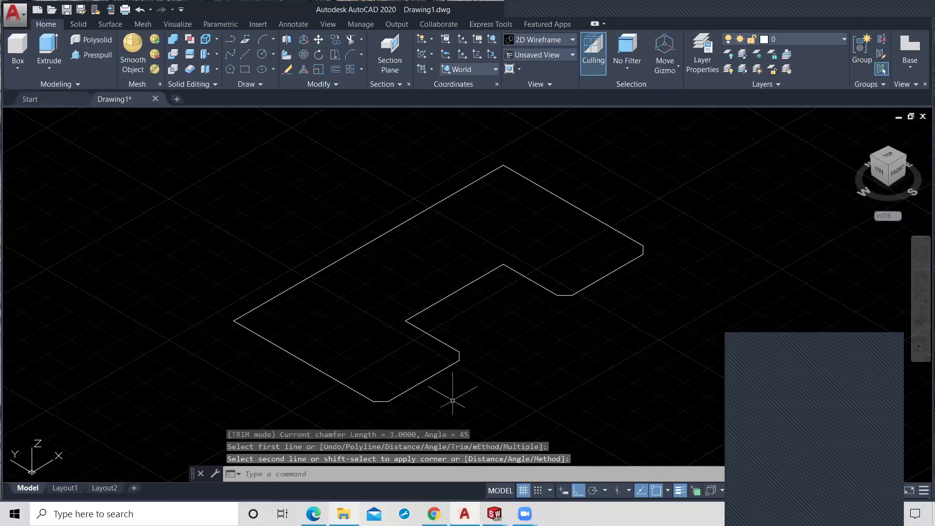
scroll(521, 372, "up", 2)
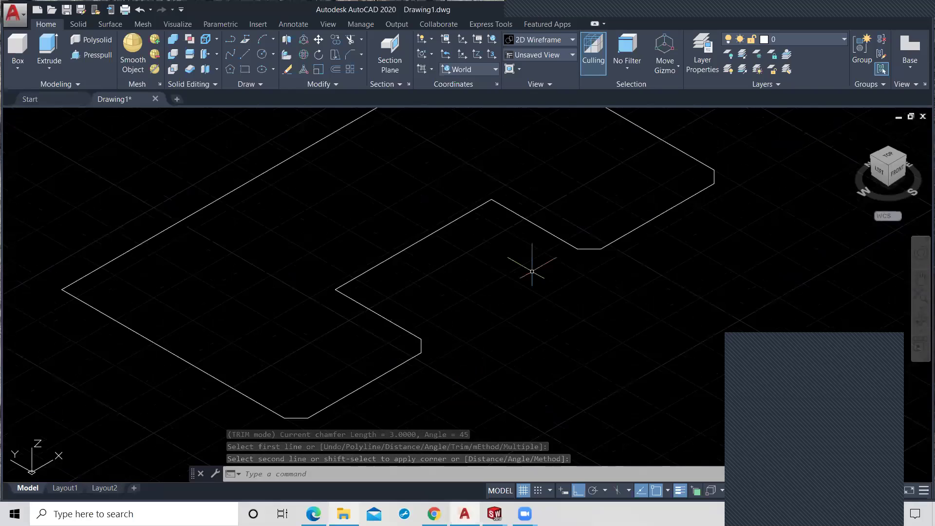
scroll(531, 271, "down", 4)
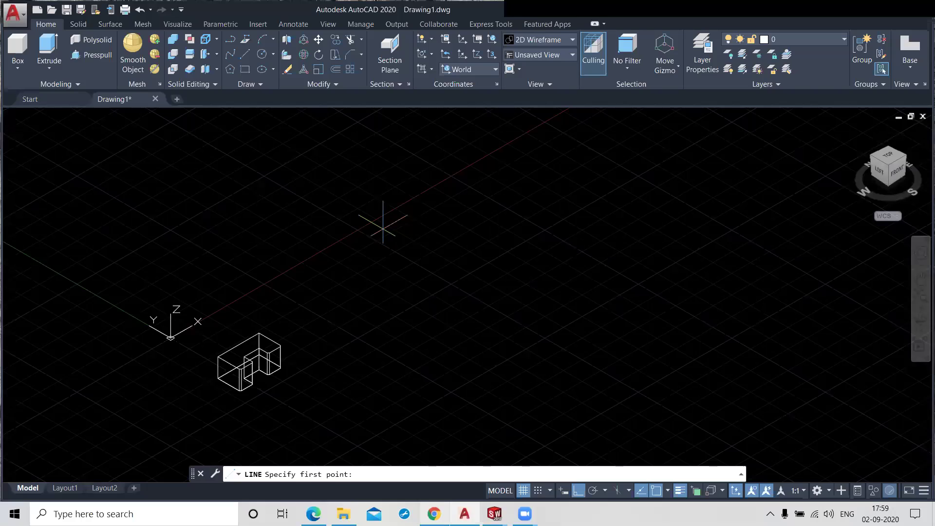
- Draw a closed 500 by 30 rectangle with lines on the ground plane beyond the small U-shaped solid, its long sides along Y
left_click(373, 237)
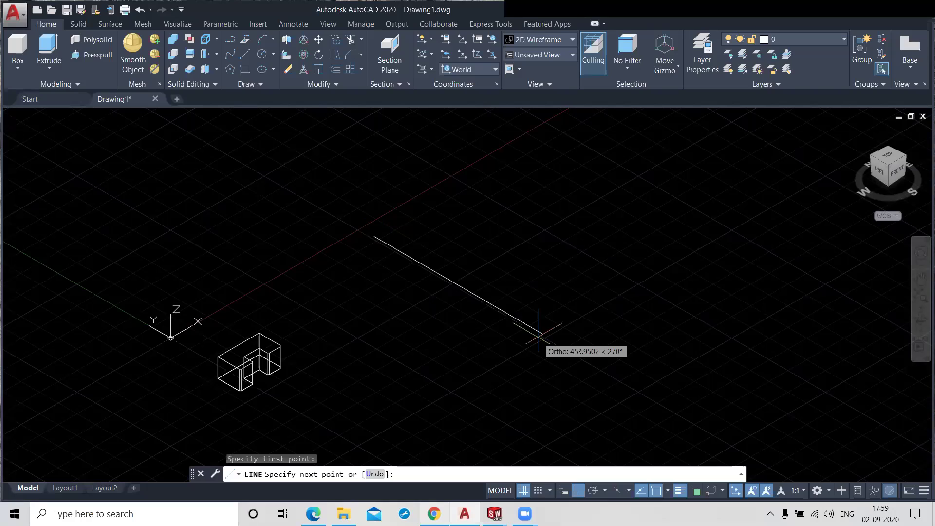
type("500")
key("Return")
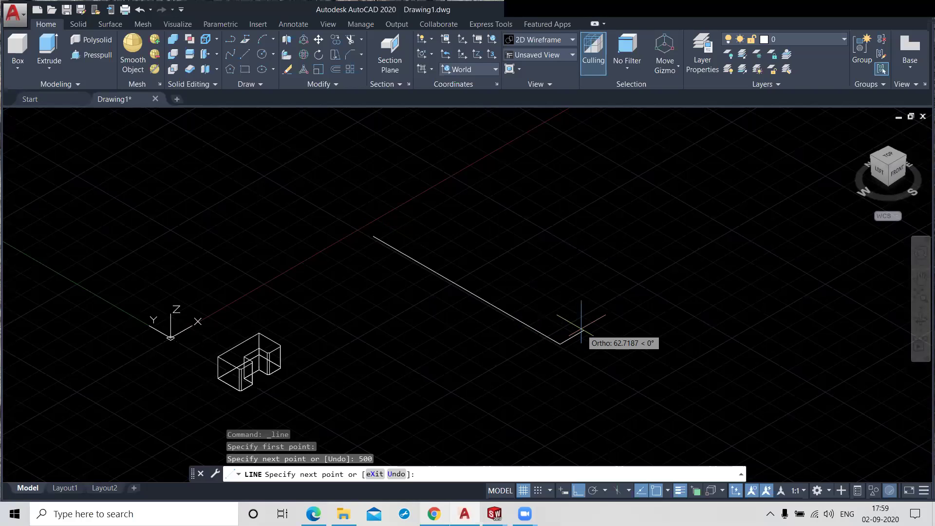
type("30")
key("Return")
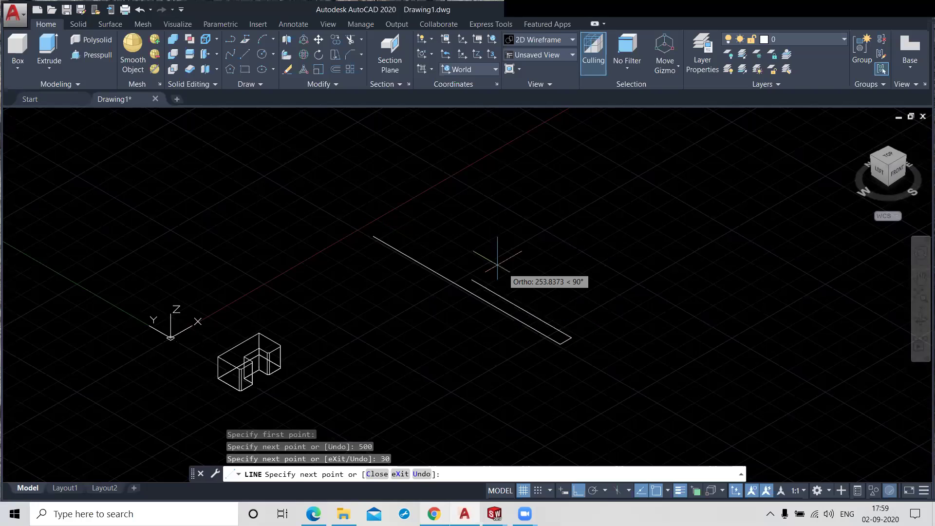
left_click(374, 236)
left_click(374, 236)
right_click(430, 202)
left_click(431, 201)
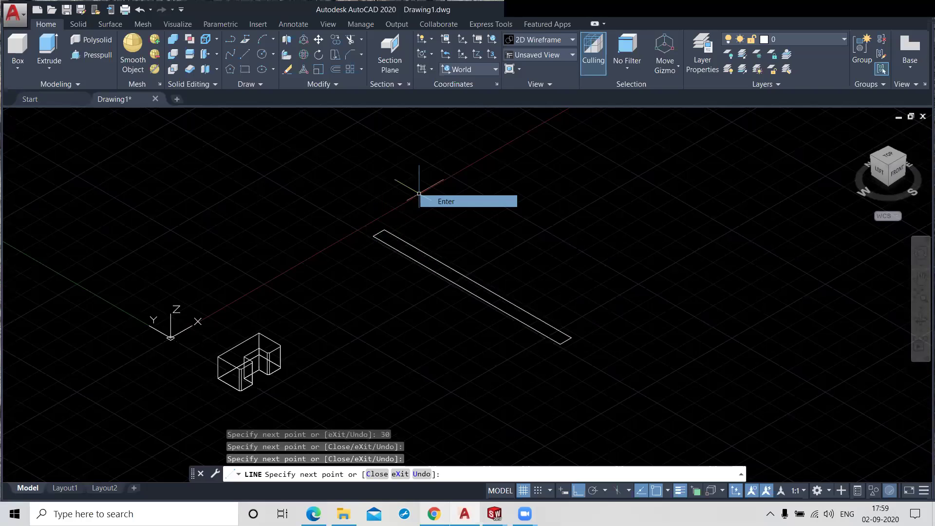
right_click(431, 200)
- Presspull the long rectangle upward into a tall wall
left_click(91, 55)
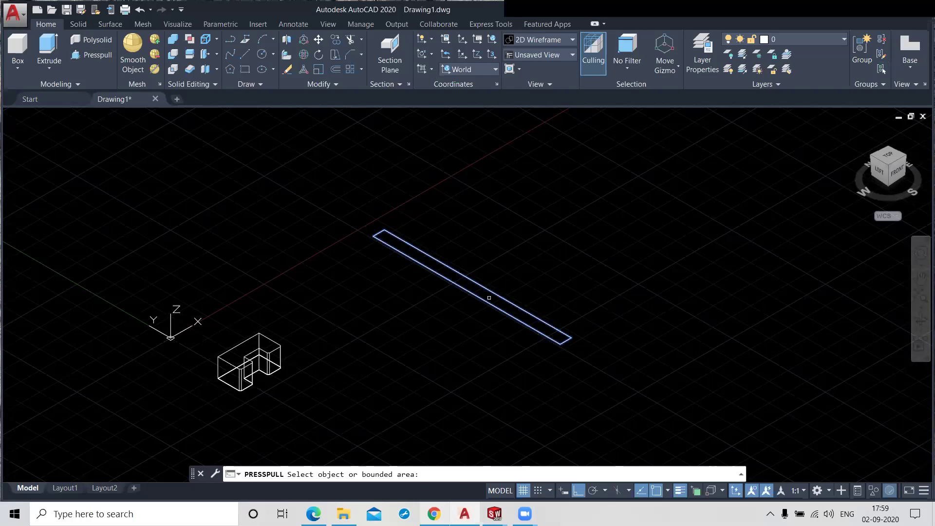
left_click(489, 294)
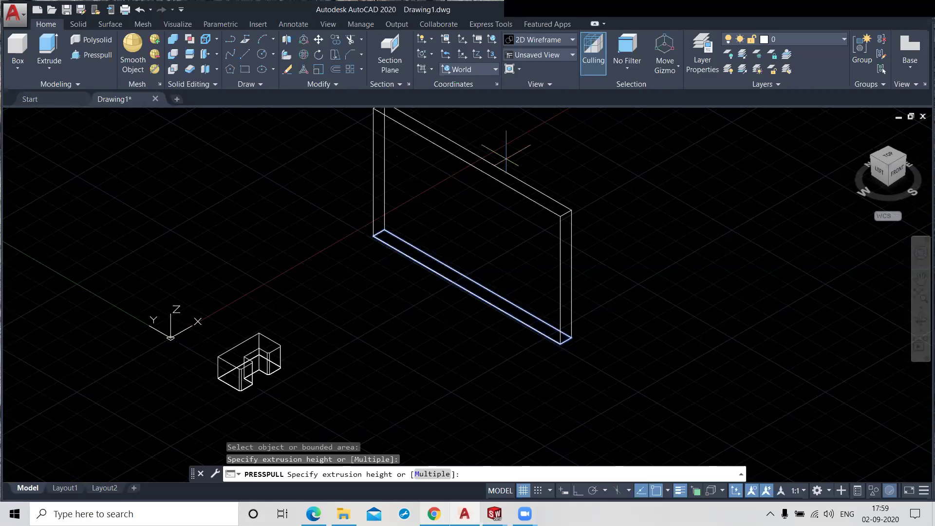
left_click(514, 137)
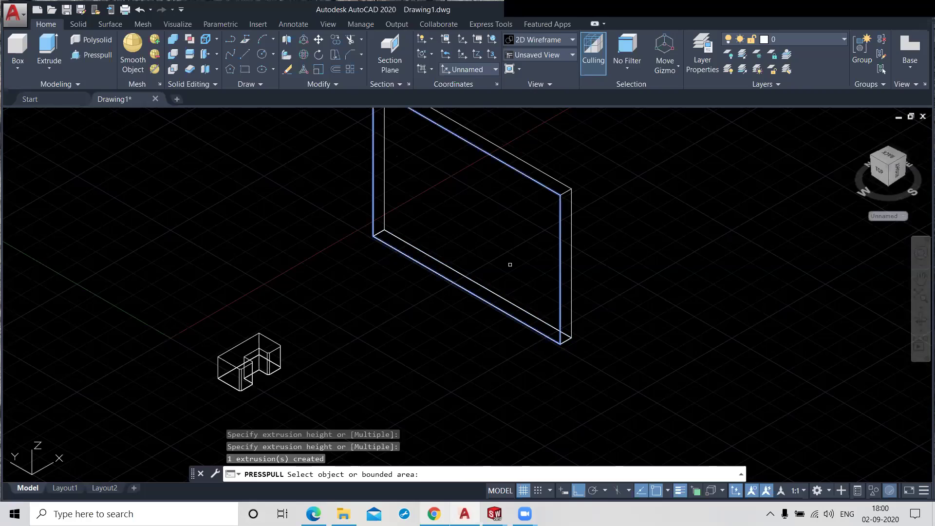
key("Return")
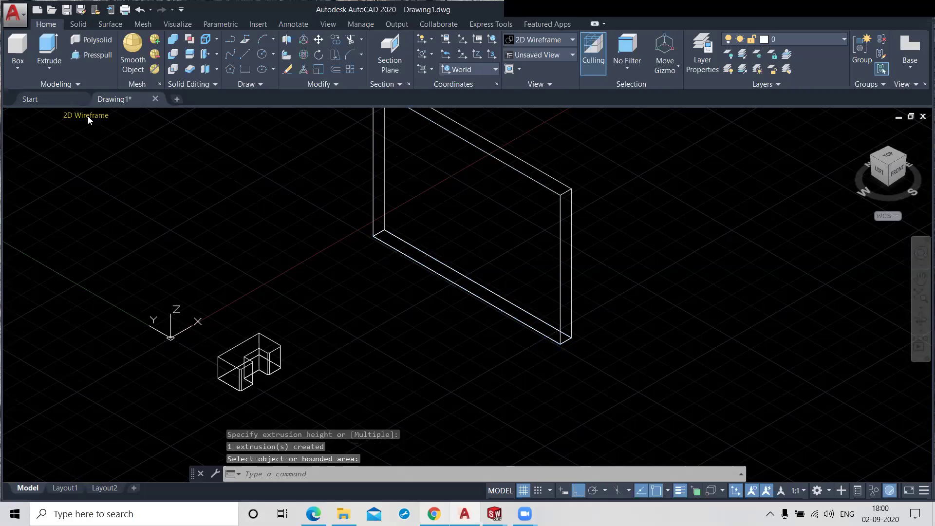
left_click(259, 204)
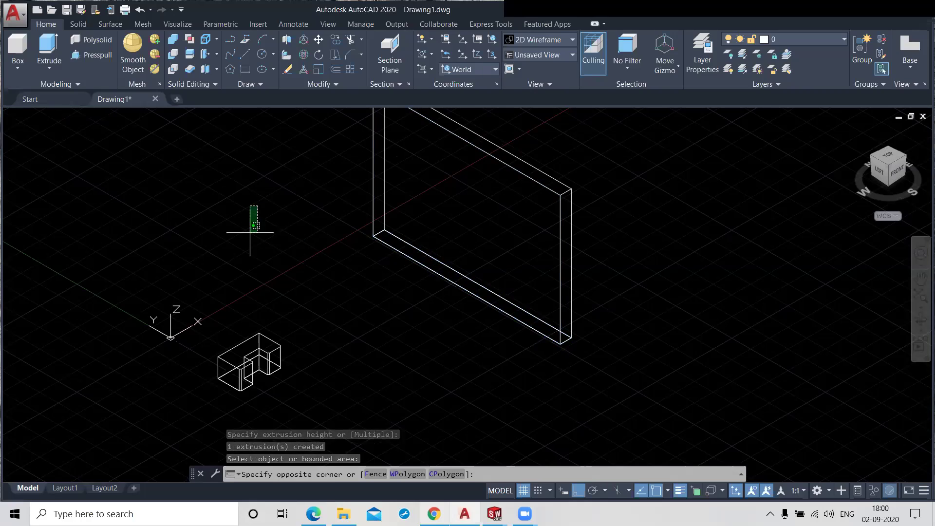
- Draw a 120 vertical guide line upward from the midpoint of the wall's front bottom edge
left_click(244, 54)
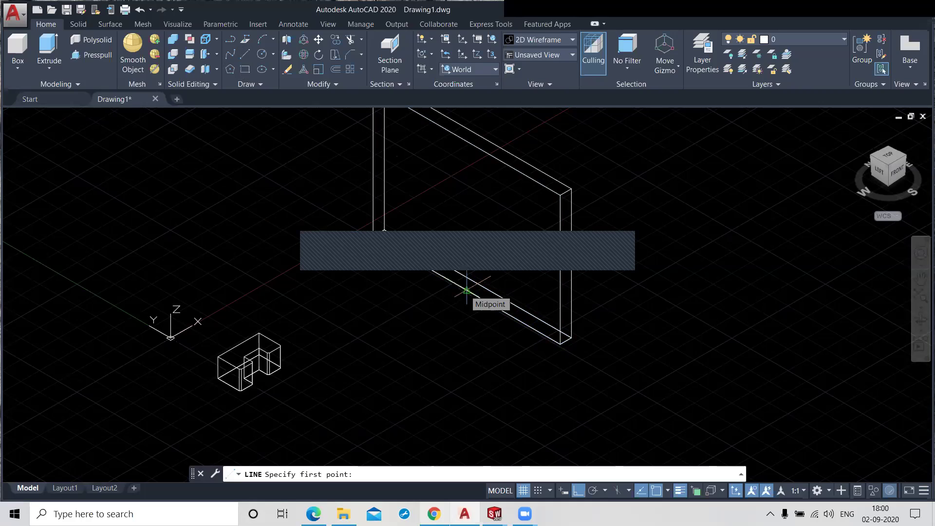
left_click(466, 290)
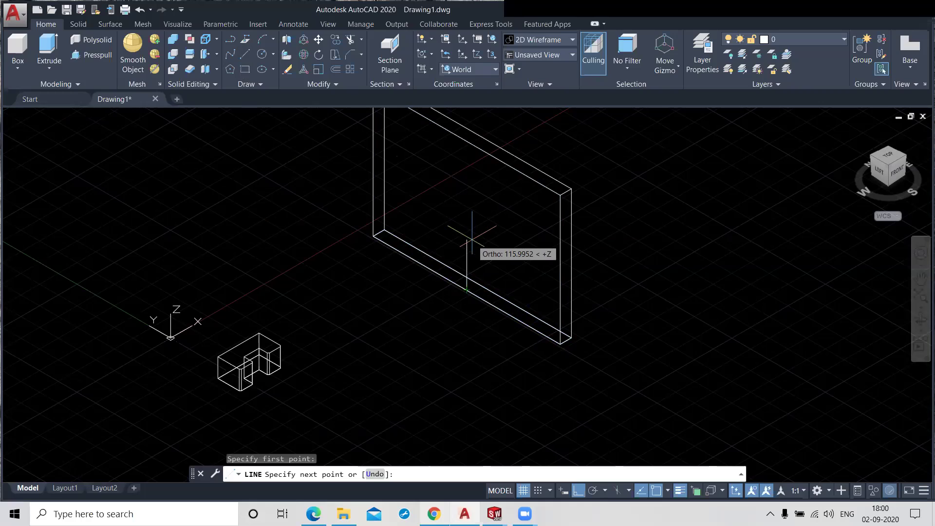
type("120")
key("Return")
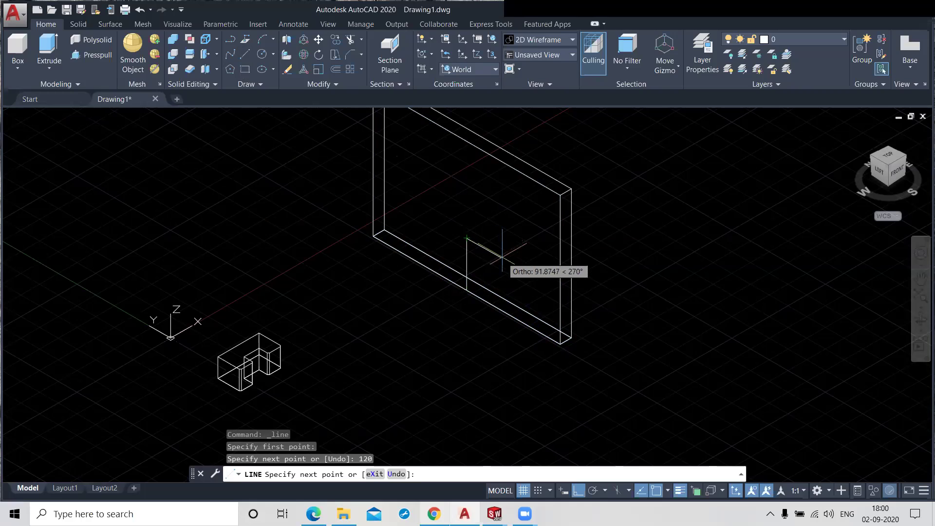
- Continue the line from the guide's upper end into a closed window outline 200 wide and 150 high, centred on the guide
type("100")
key("Return")
type("150")
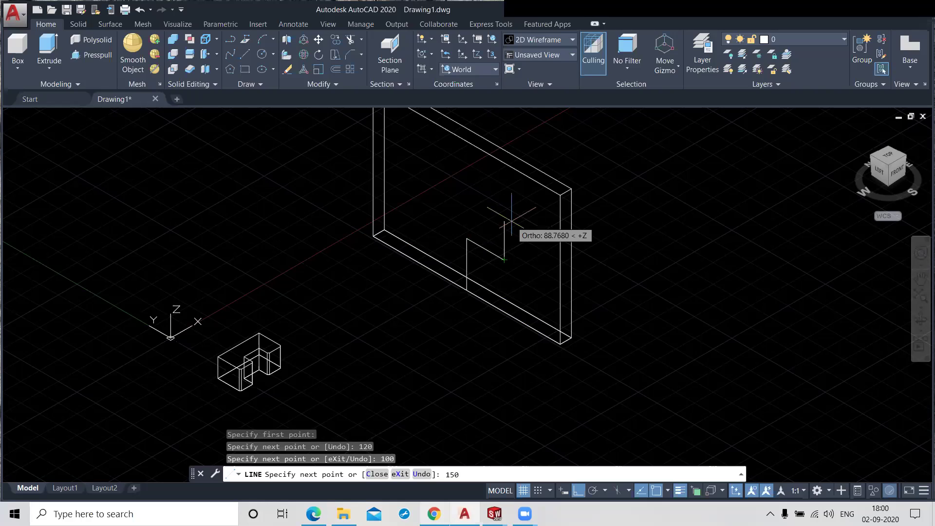
key("Return")
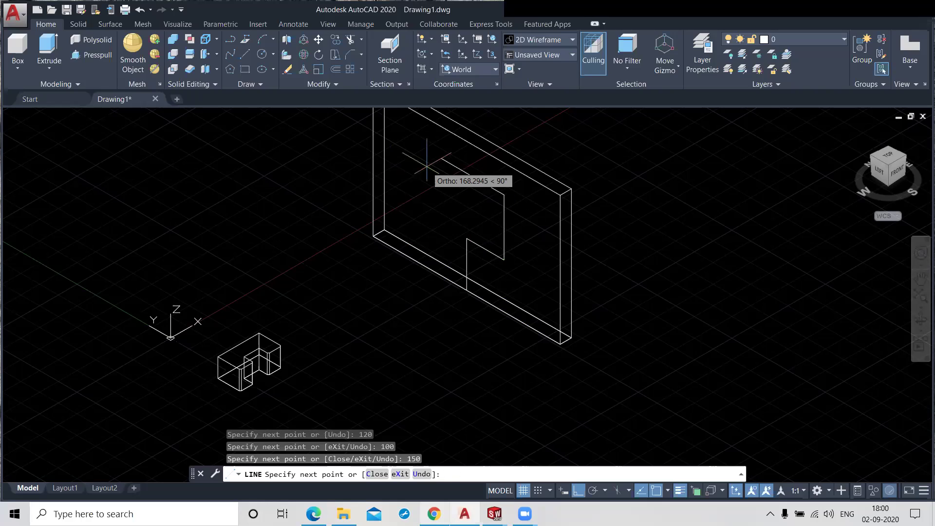
type("200")
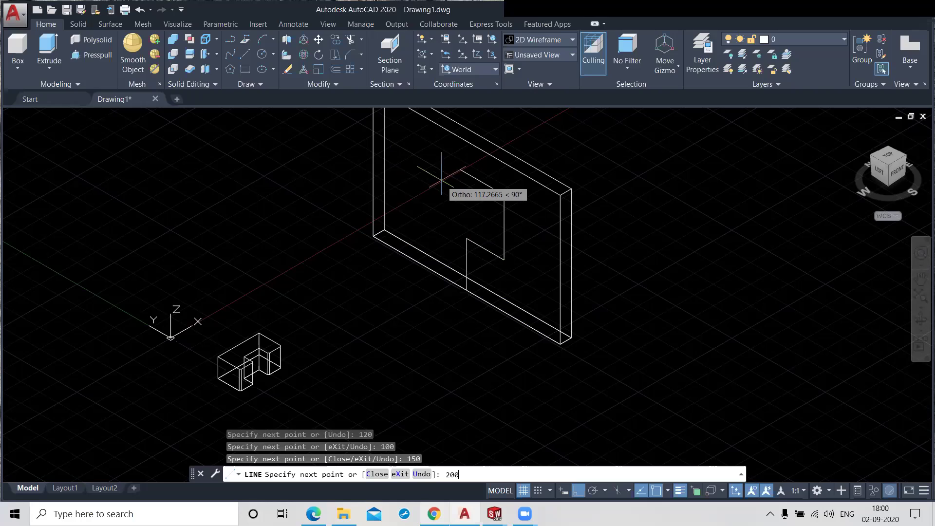
key("Return")
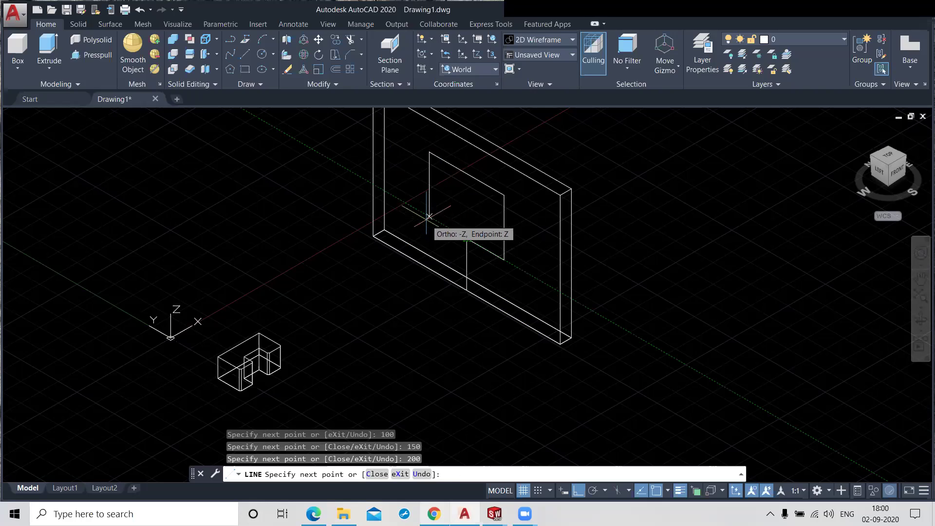
left_click(464, 232)
left_click(465, 232)
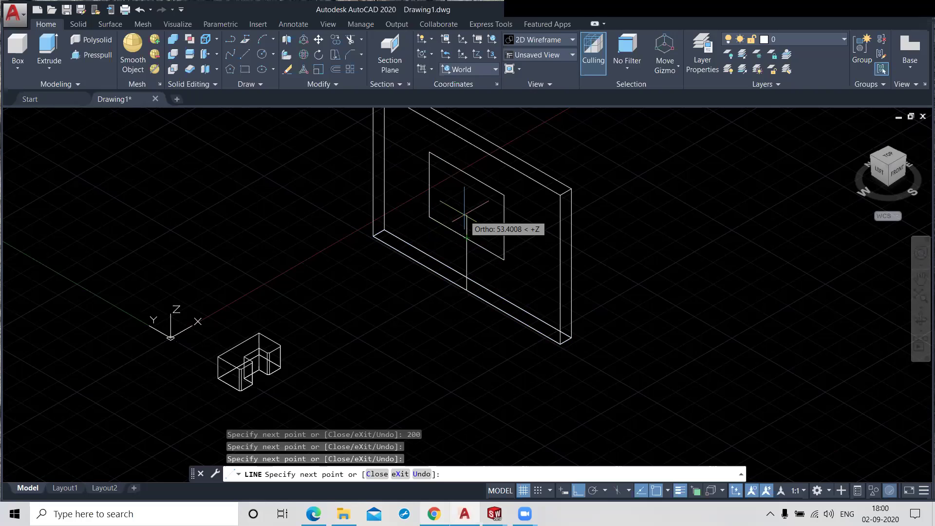
key("Return")
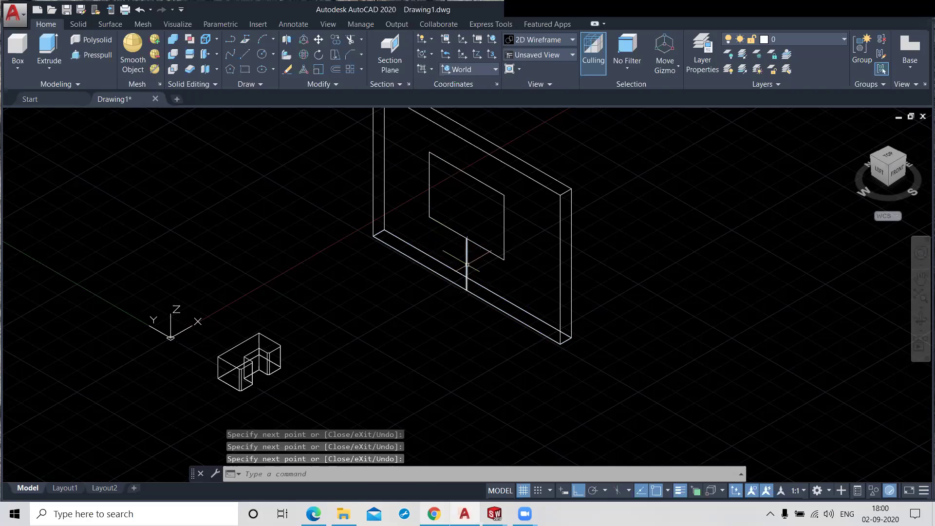
- Delete the vertical guide line below the window outline
left_click(466, 271)
key("Delete")
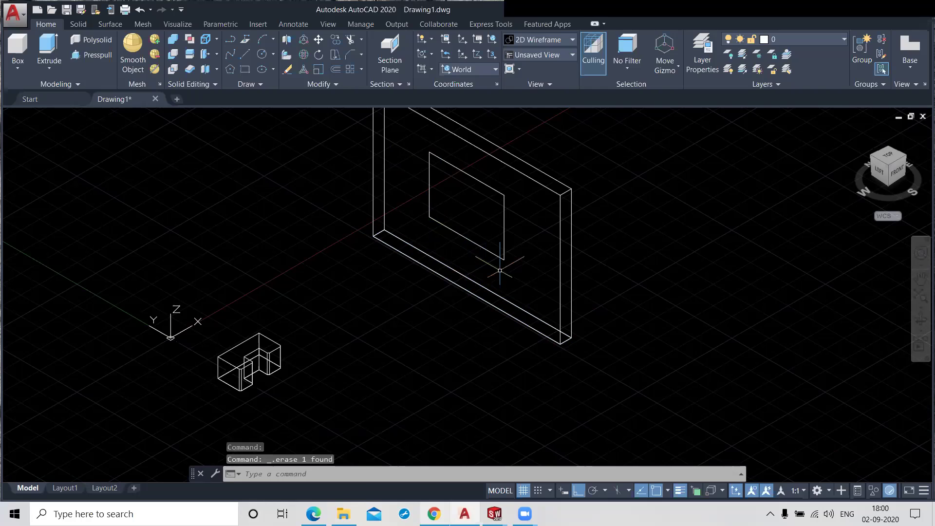
scroll(474, 270, "down", 2)
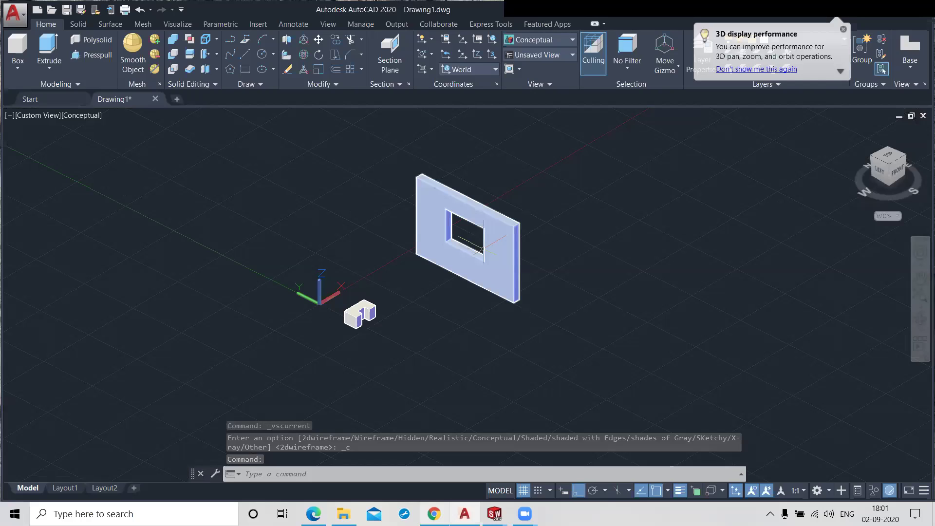
scroll(483, 248, "up", 2)
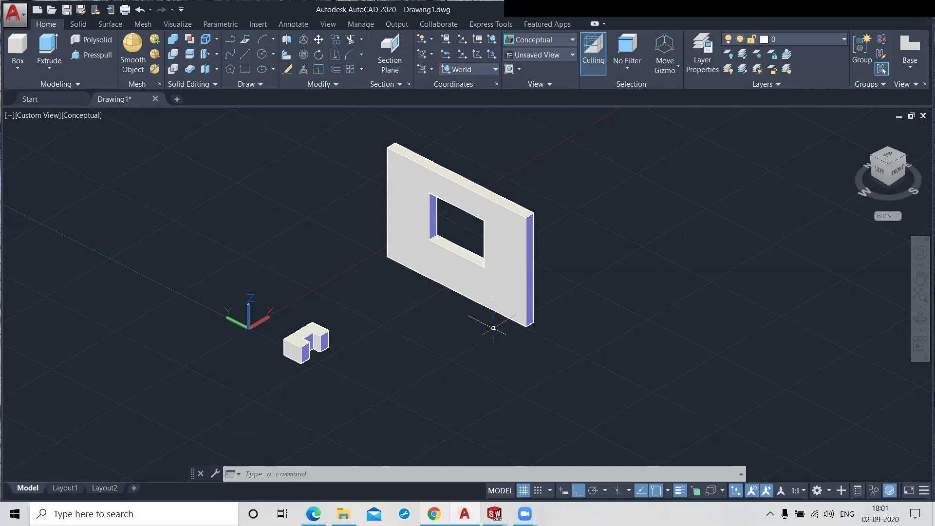
key("Escape")
left_click(49, 70)
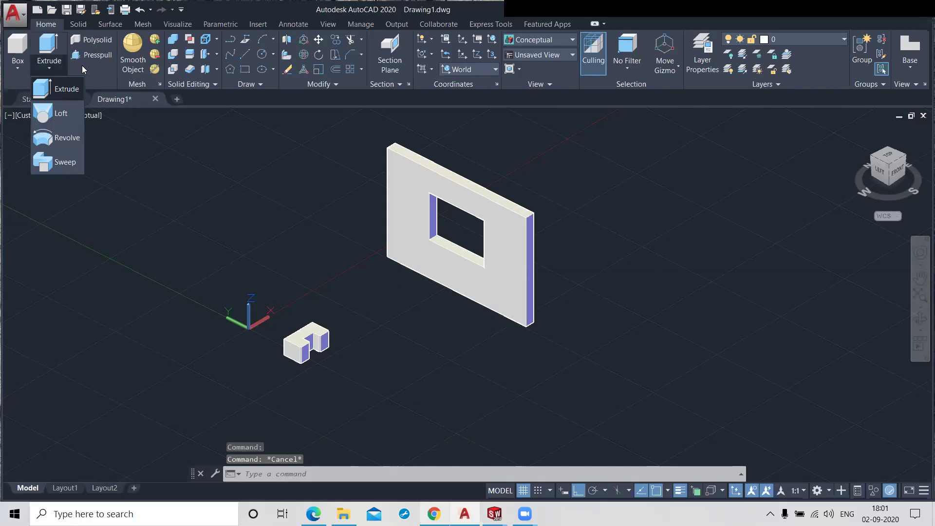
left_click(166, 192)
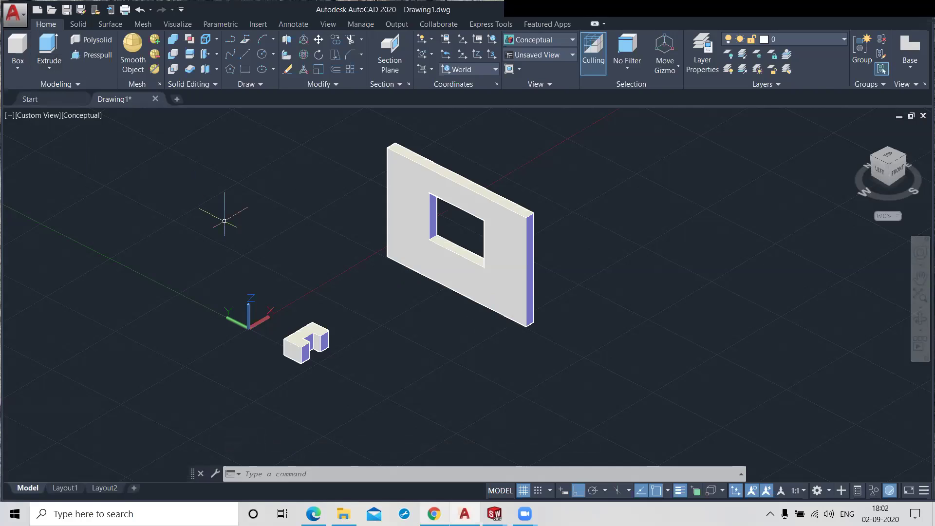
- Open the Sarita Vihar Plan 2010 drawing from the Desktop to view it, and close it without saving changes
left_click(177, 99)
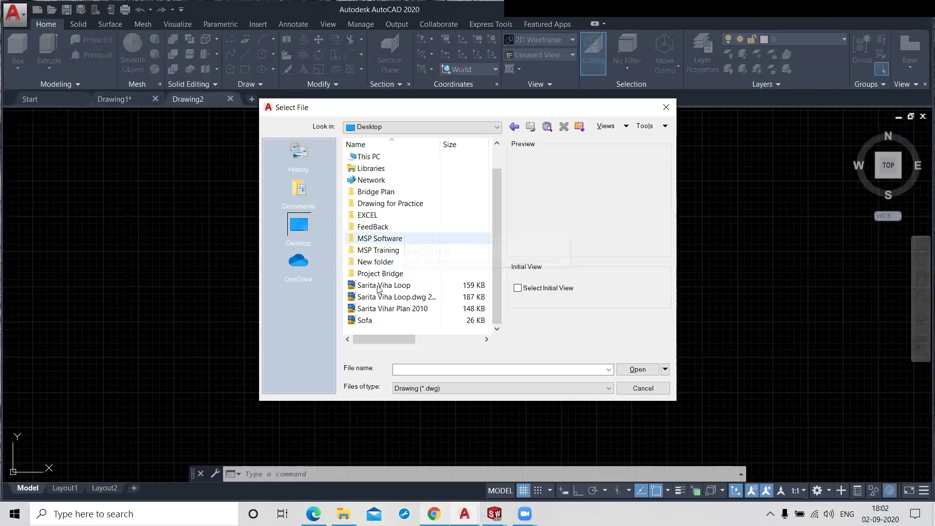
left_click(399, 312)
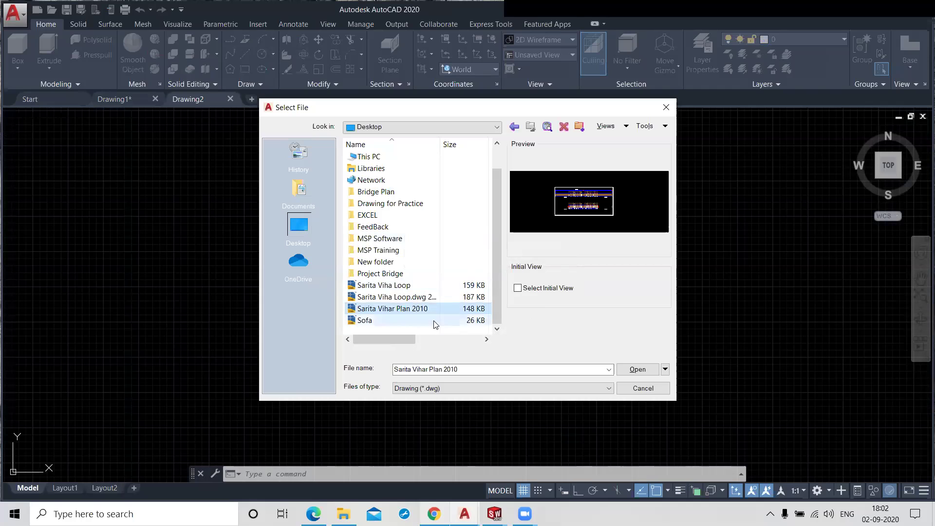
left_click(634, 372)
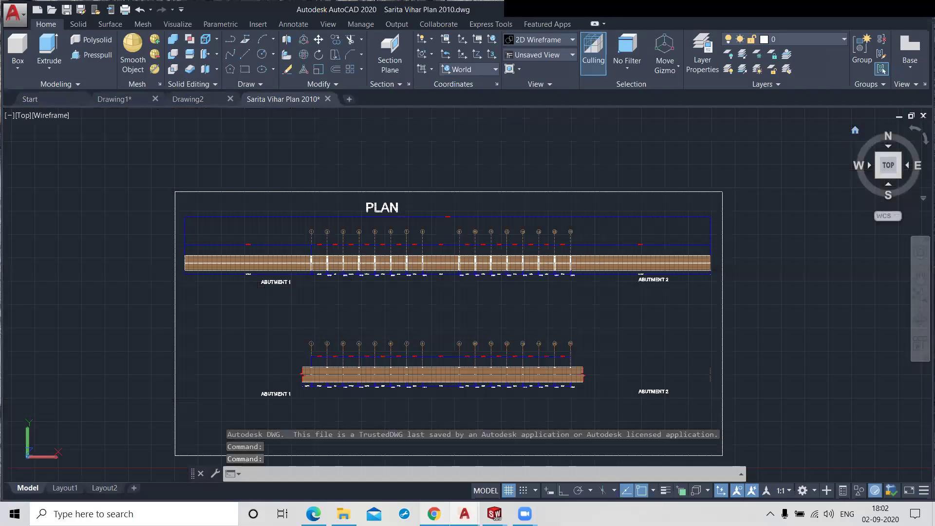
left_click(328, 99)
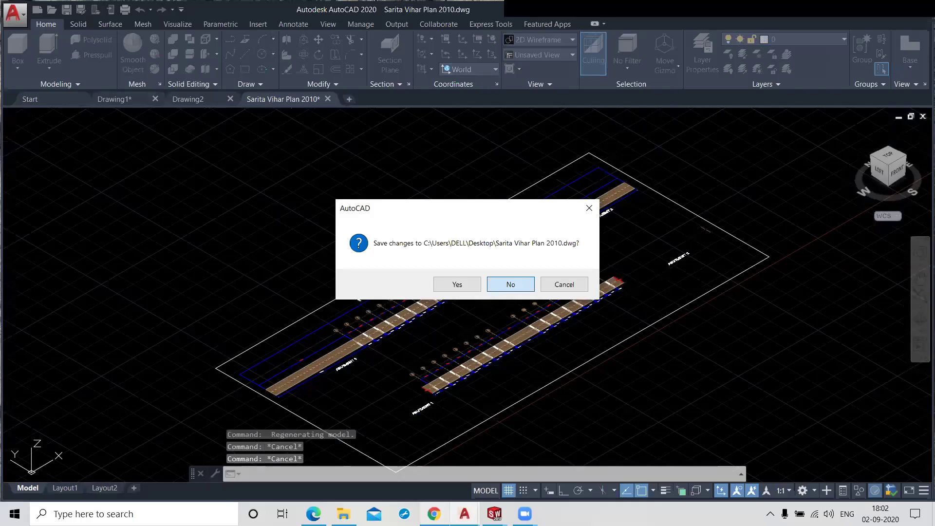
left_click(511, 284)
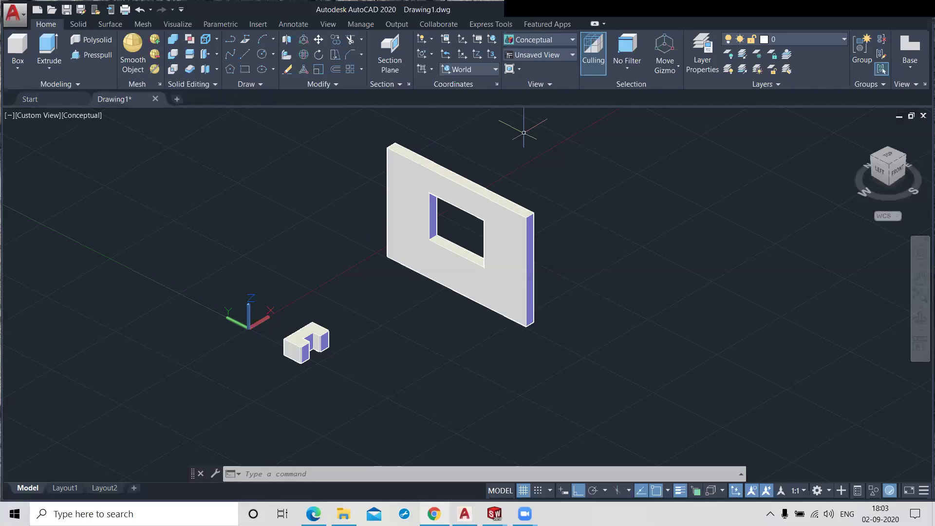
scroll(246, 323, "down", 2)
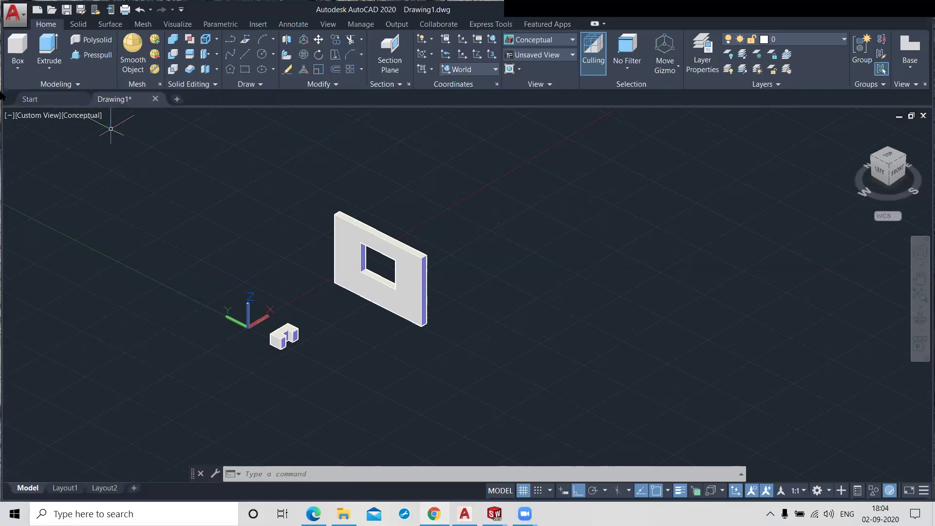
left_click(40, 72)
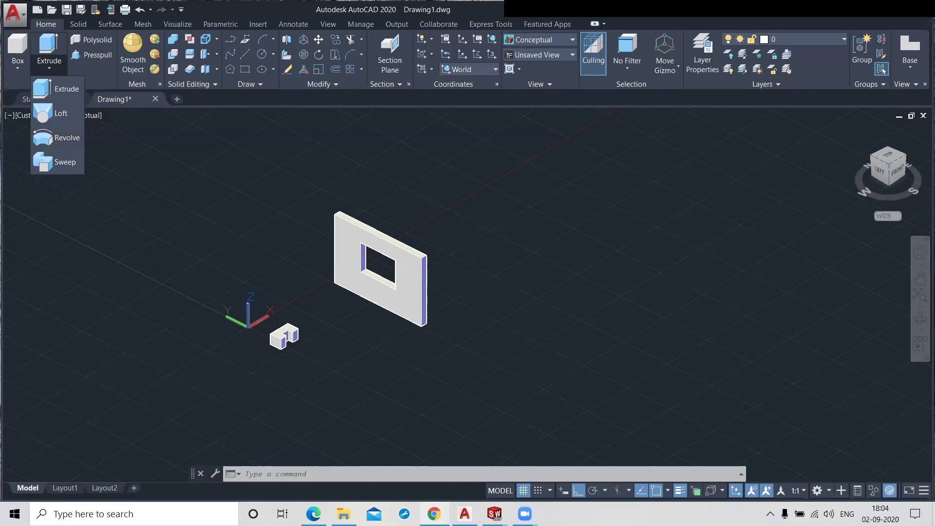
- In the Front view, draw a long vertical line between the two solids and continue it with a 50 horizontal base line to the right
left_click(31, 113)
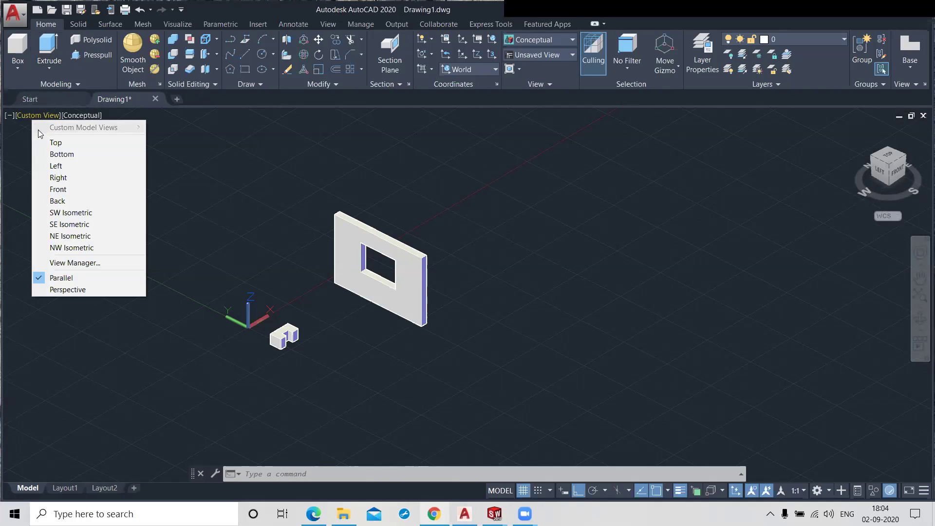
left_click(58, 189)
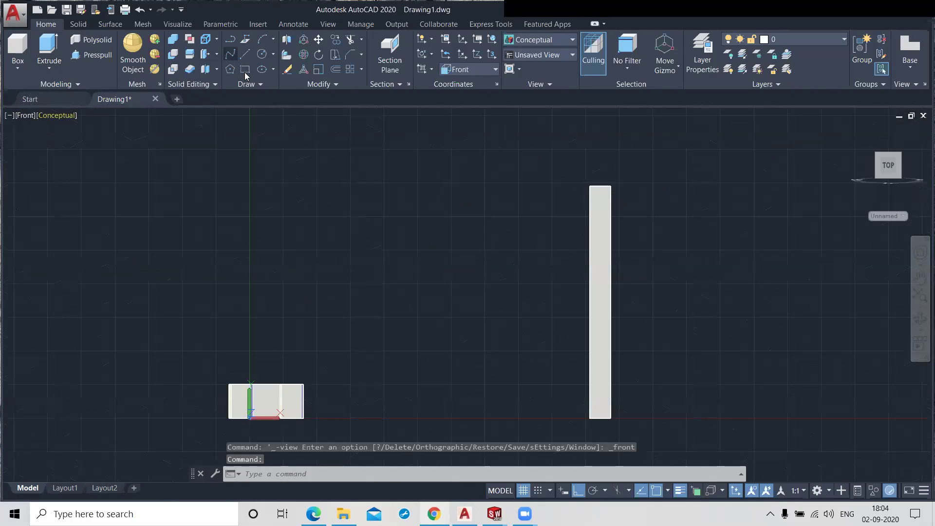
type("l")
key("Return")
left_click(384, 140)
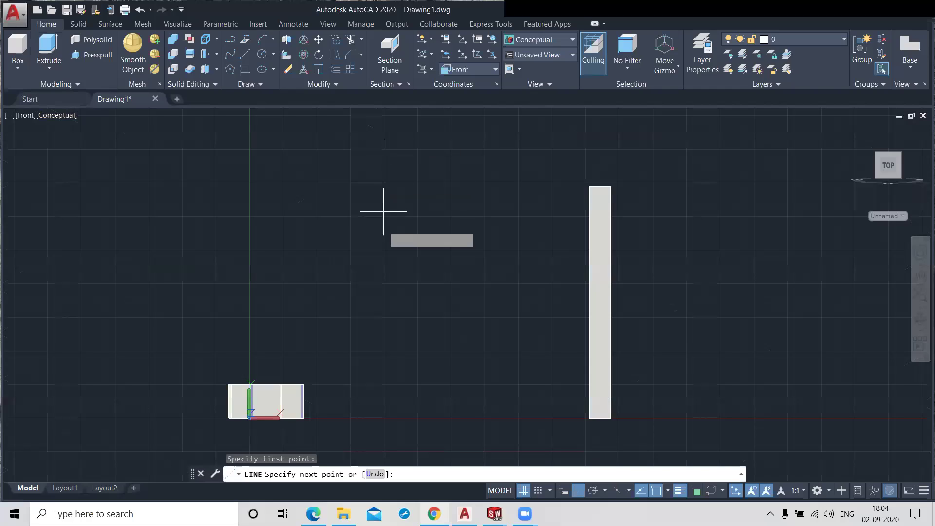
left_click(381, 356)
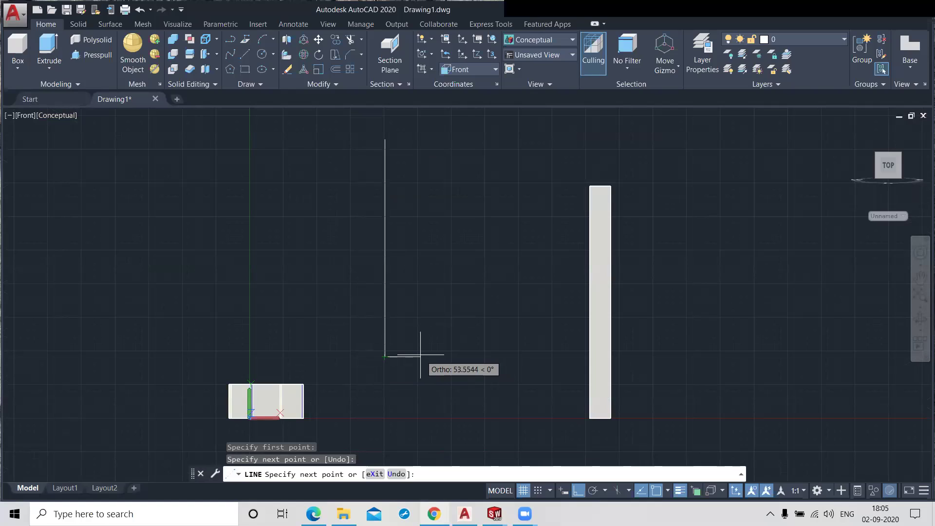
type("50")
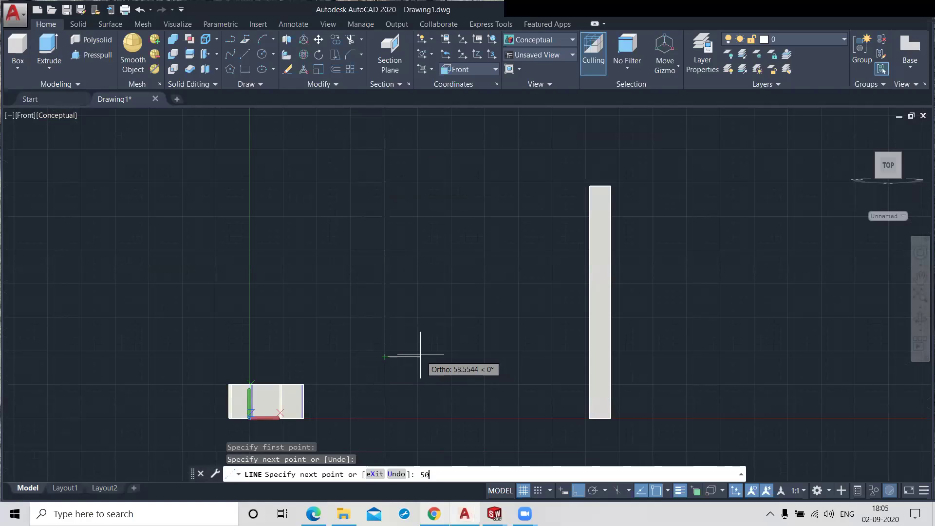
key("Return")
- Continue the profile with a short upward edge at the base's outer end and a 12 horizontal step back inward
scroll(417, 356, "up", 5)
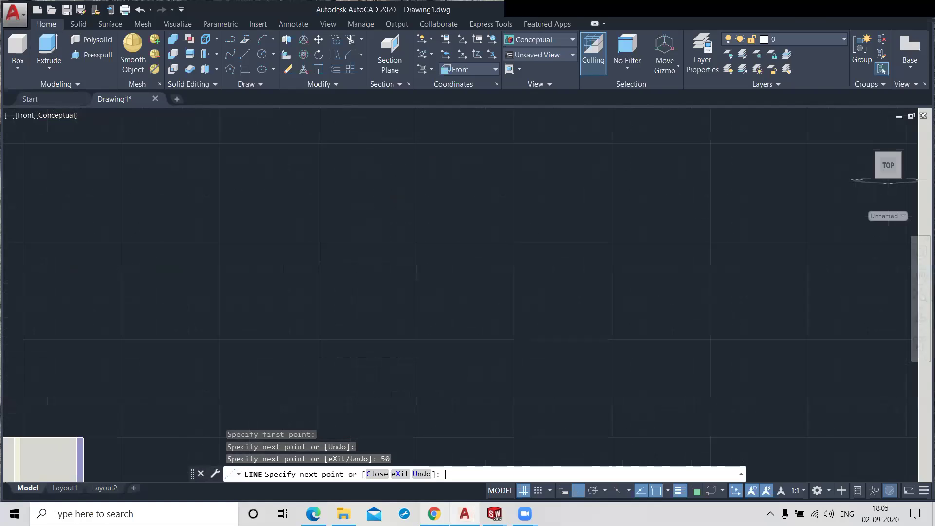
left_click(418, 306)
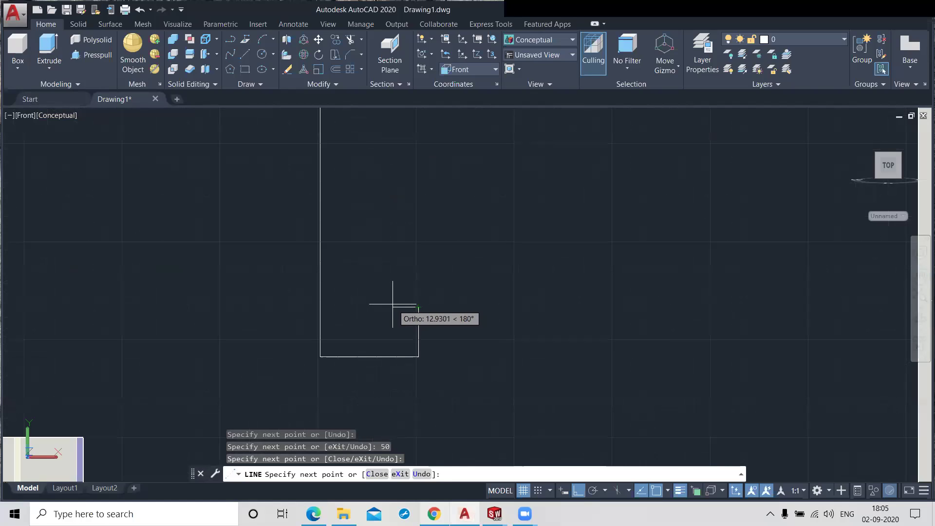
type("12")
key("Return")
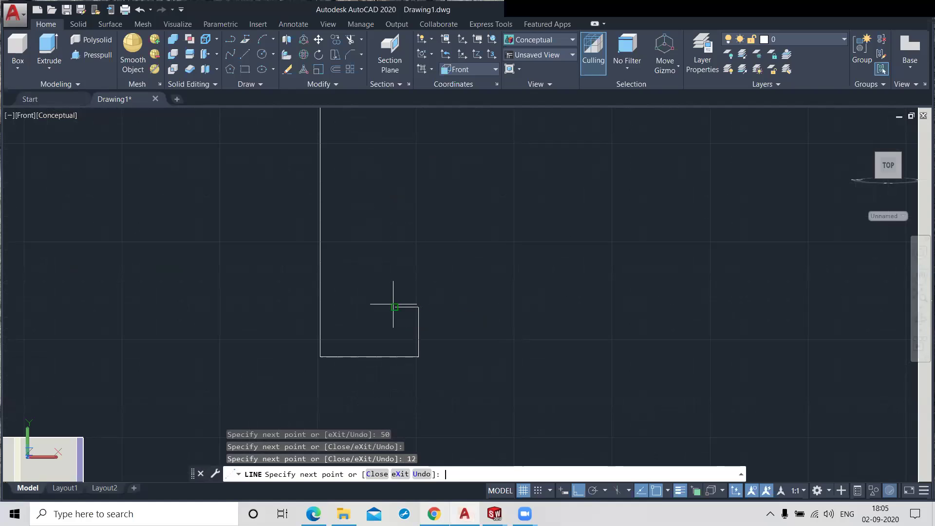
- Continue the profile upward about 96 and draw the lower rectangular notch, cut inward toward the long vertical line
scroll(386, 198, "down", 4)
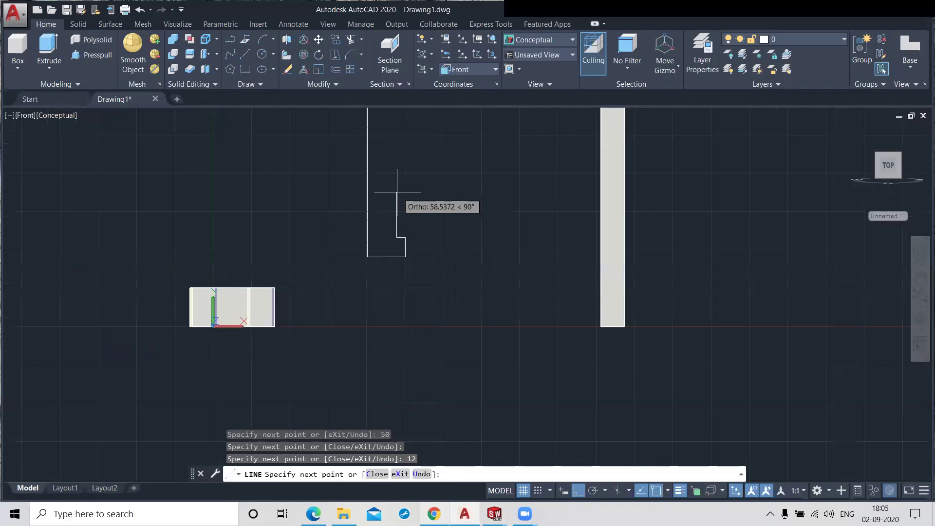
middle_click_drag(386, 198, 393, 301)
scroll(394, 302, "up", 2)
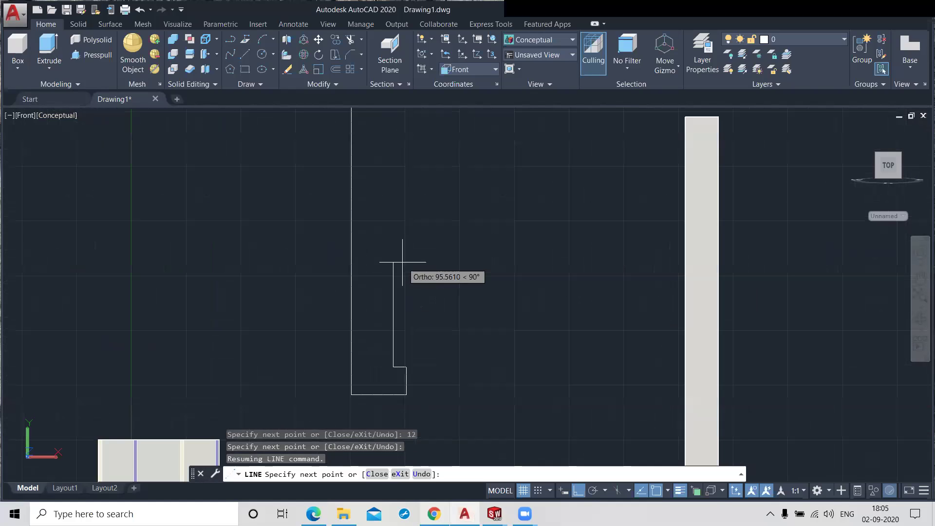
left_click(375, 249)
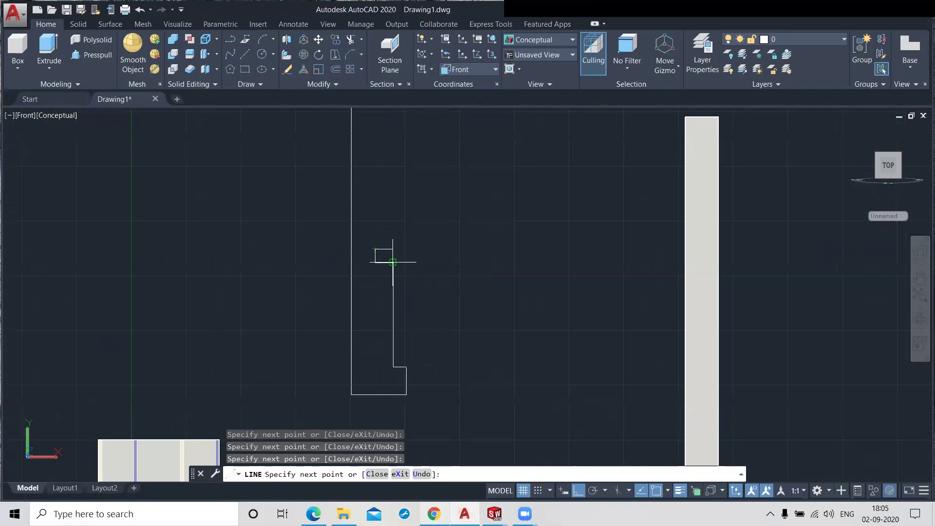
left_click(393, 250)
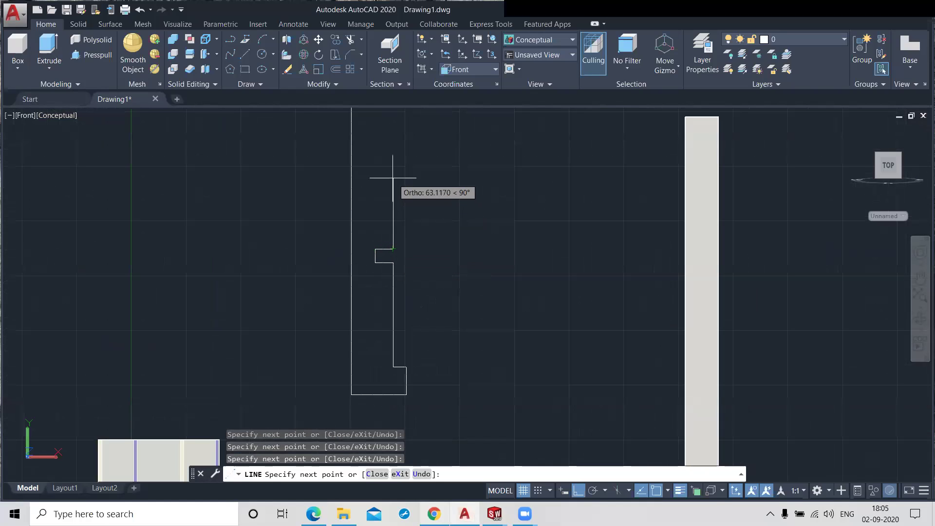
- Extend the profile upward from the lower notch and draw a second, smaller rectangular notch cut inward
middle_click_drag(392, 179, 382, 271)
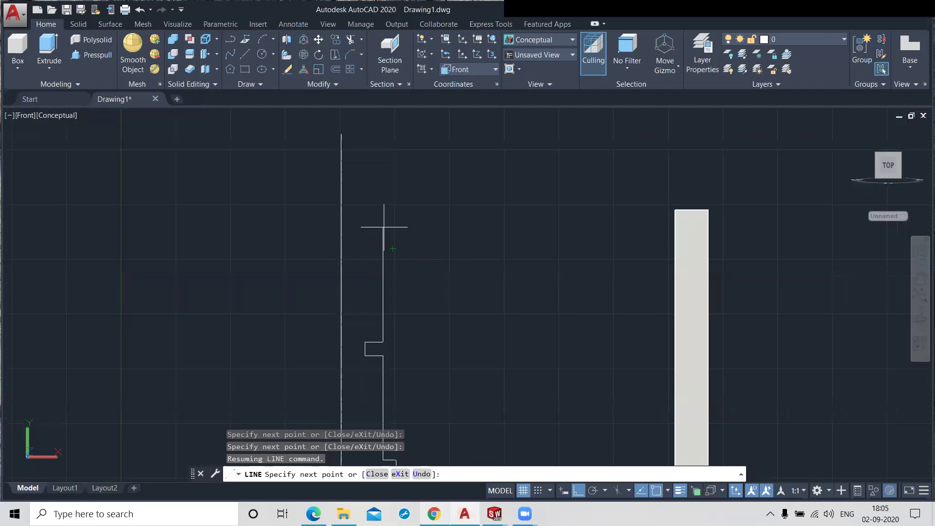
left_click(383, 238)
left_click(376, 227)
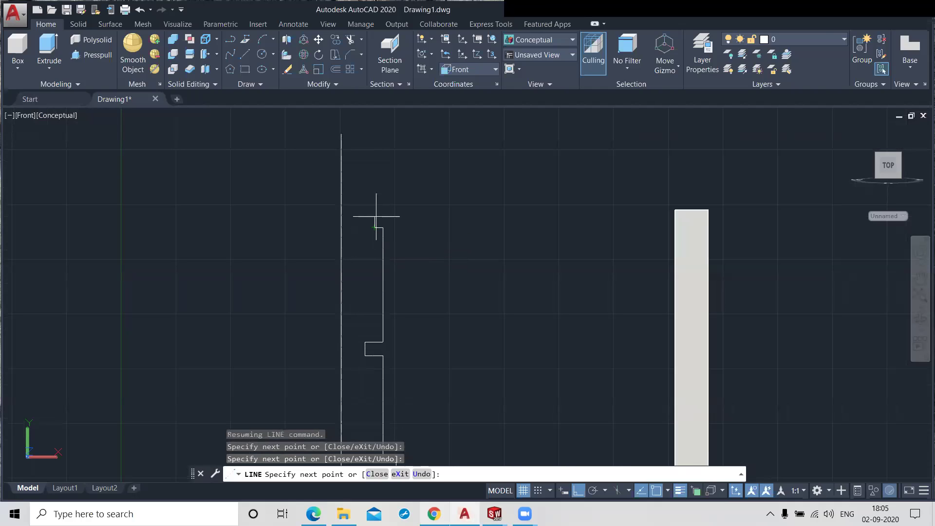
left_click(380, 226)
left_click(375, 226)
left_click(375, 218)
left_click(382, 217)
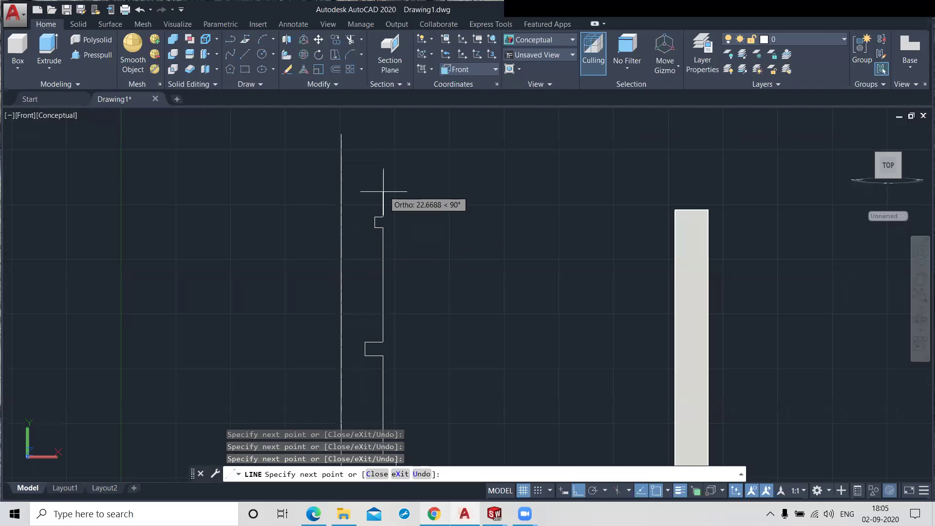
- Finish the profile above the upper notch with a 12 outward step, a short rise and a closing edge to the long line's upper end
left_click(382, 158)
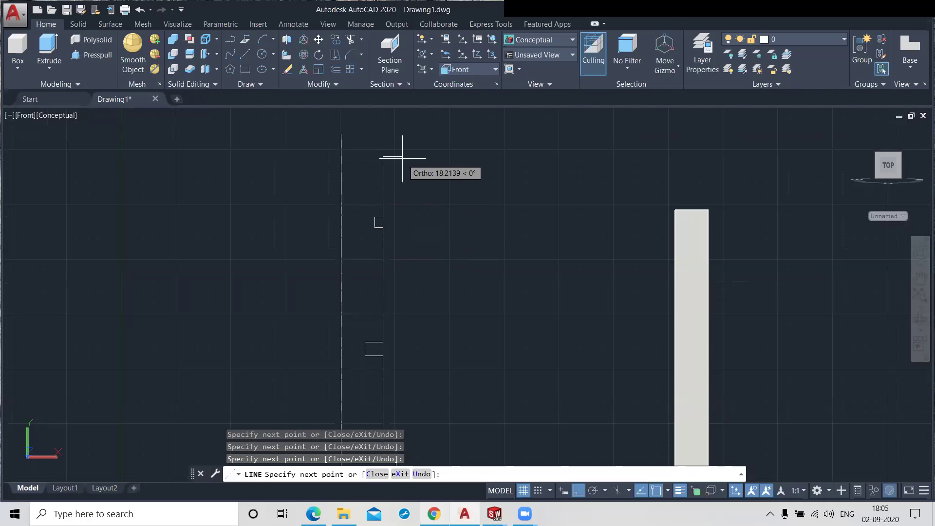
type("12")
key("Return")
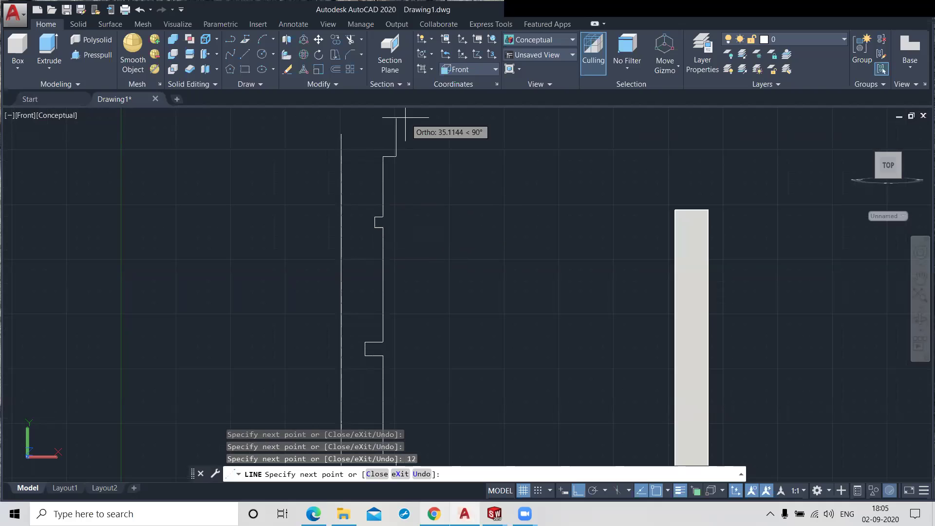
left_click(395, 133)
left_click(341, 133)
right_click(481, 167)
left_click(493, 174)
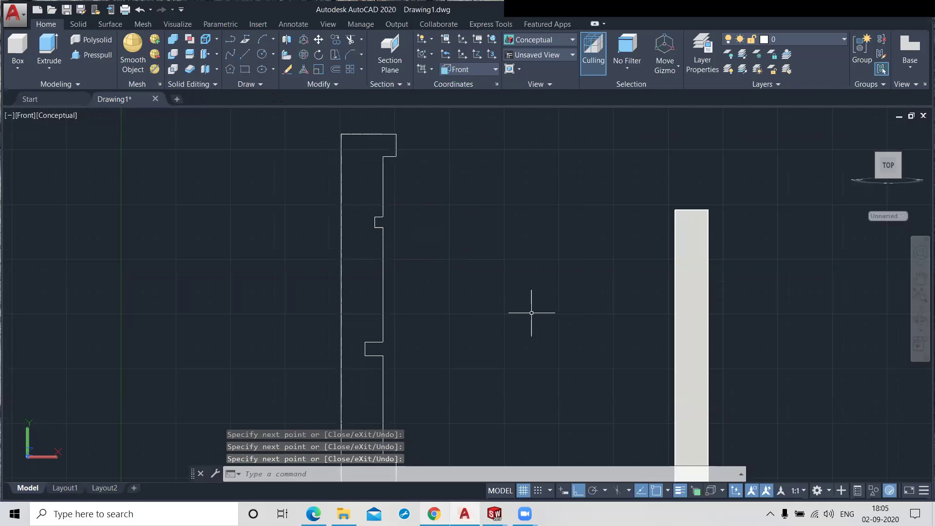
- Fillet the lower outer corner of the profile's top projection with a radius of 3
type("f")
key("Return")
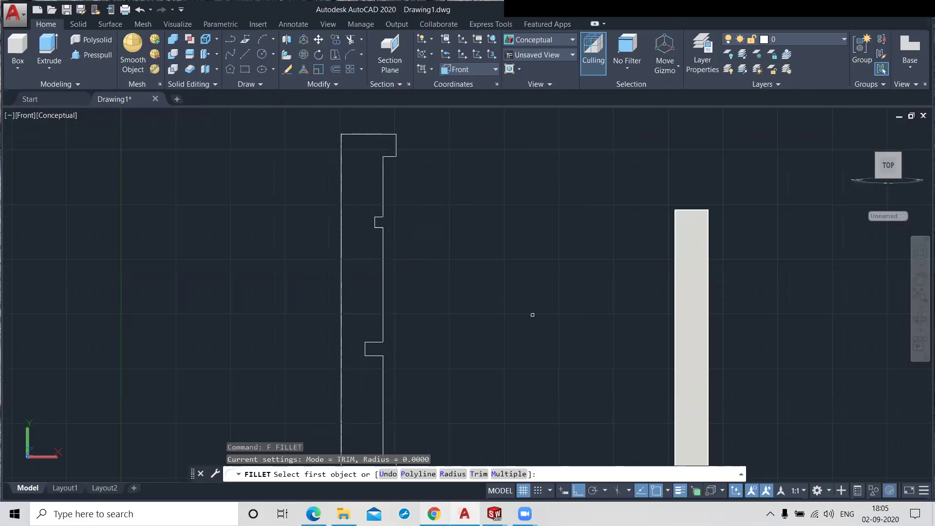
type("r")
key("Return")
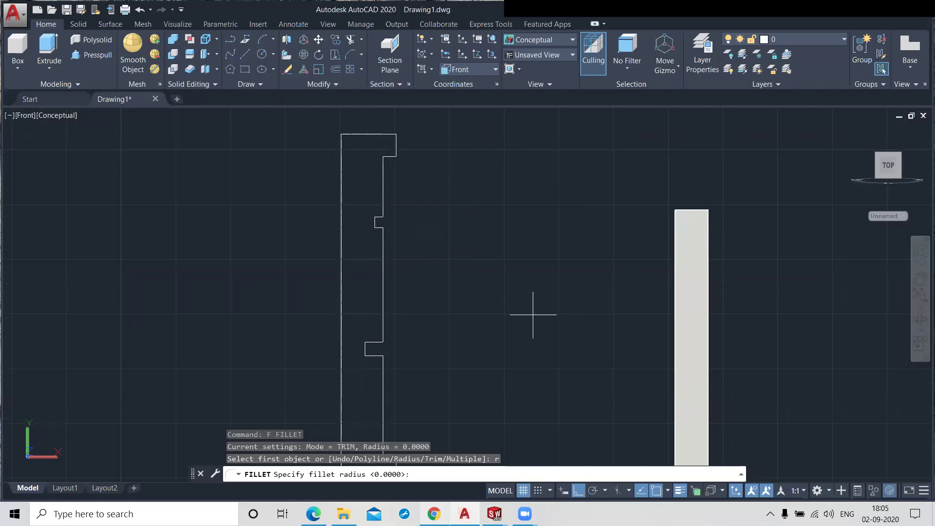
type("3")
key("Return")
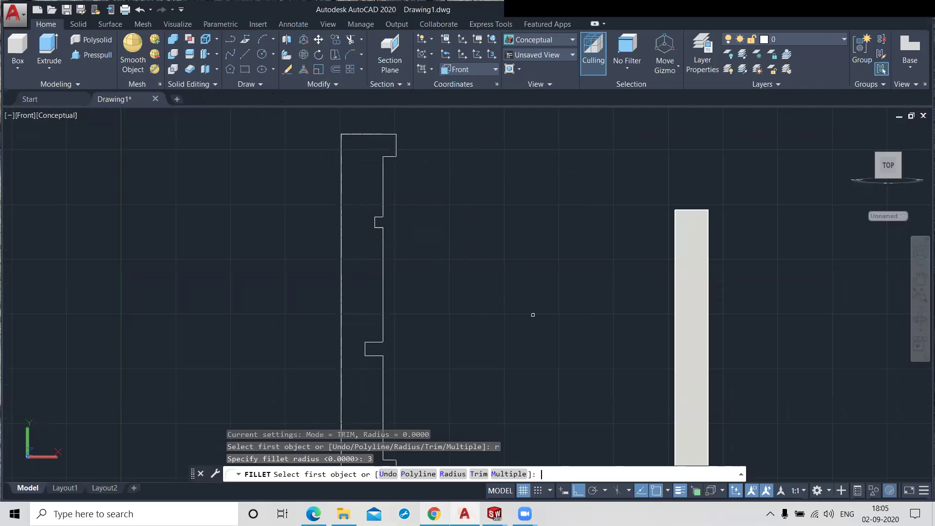
scroll(389, 158, "up", 3)
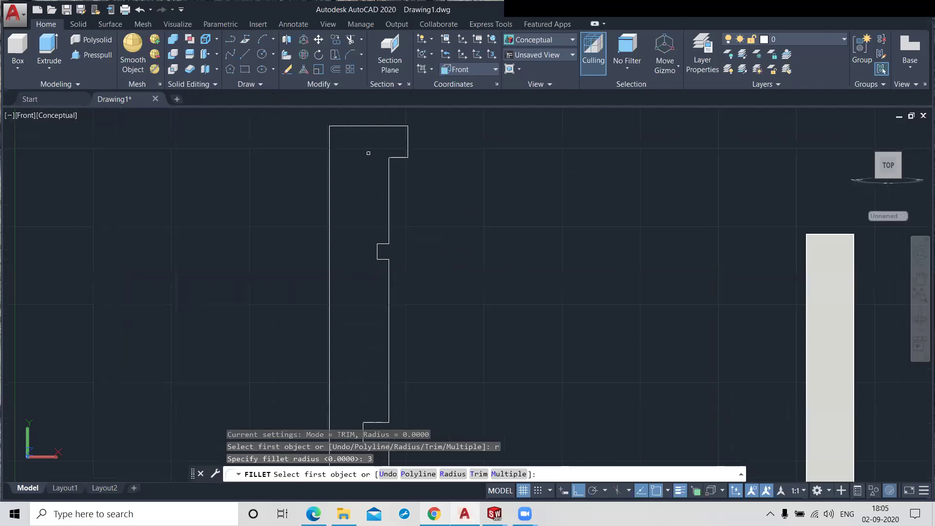
left_click(392, 155)
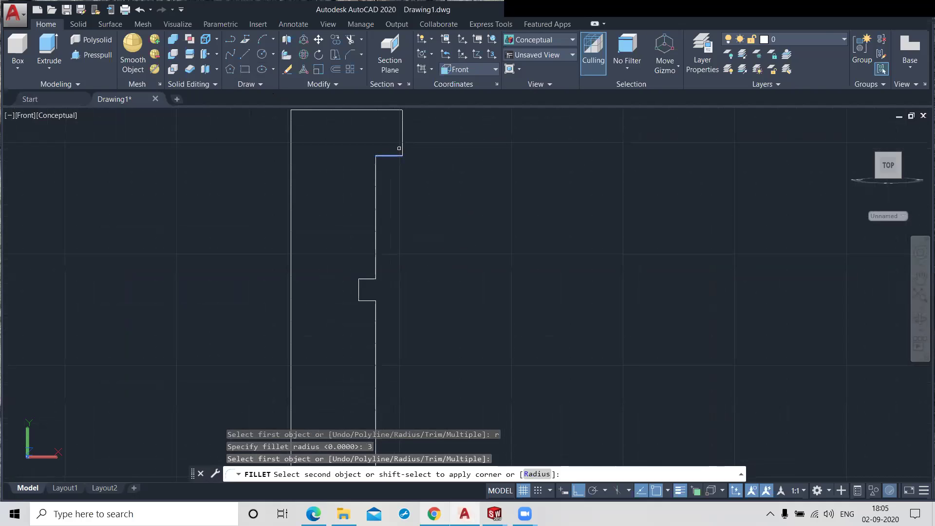
left_click(402, 144)
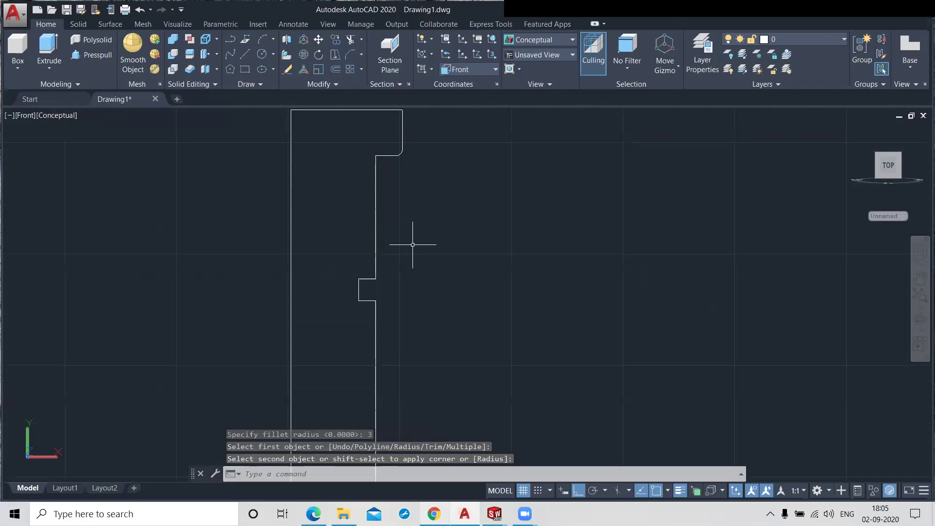
- Use Fillet in Multiple mode to round both outer corners of the upper notch at radius 3
key("Return")
type("m")
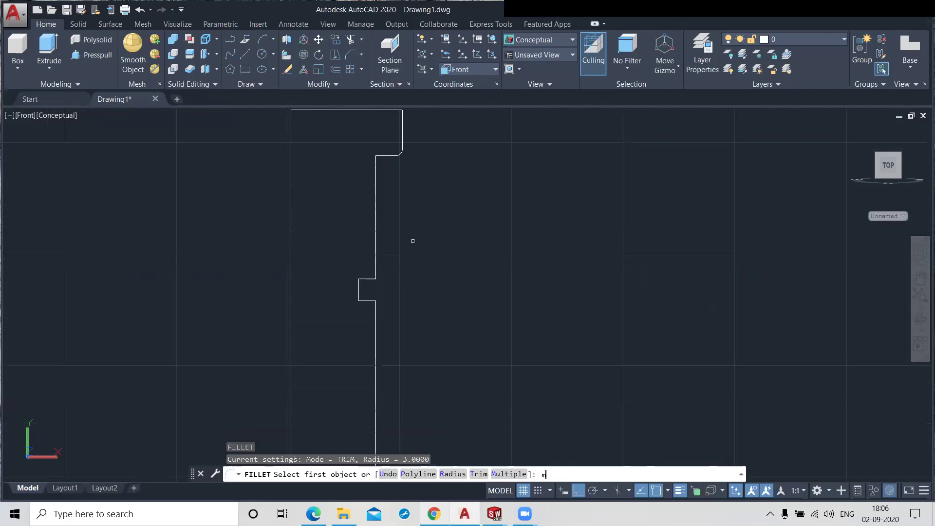
key("Return")
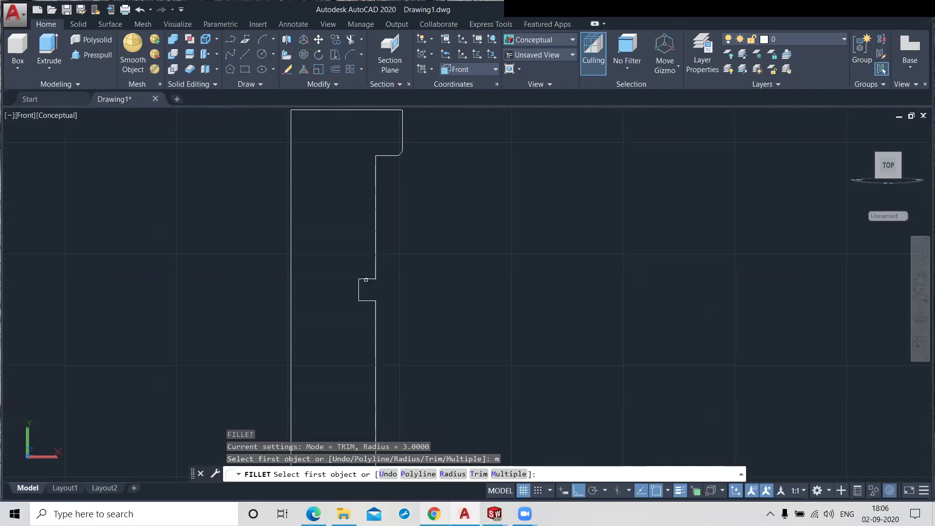
left_click(366, 279)
left_click(376, 271)
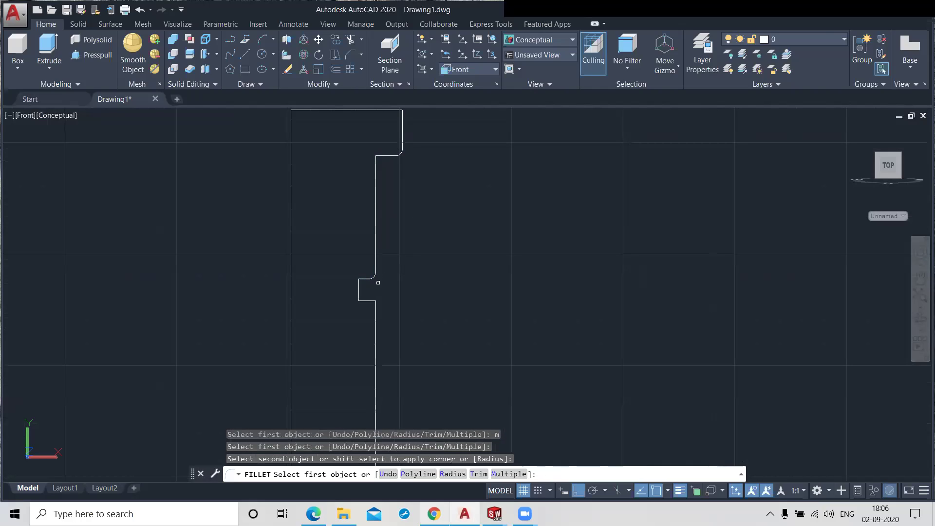
left_click(367, 301)
left_click(375, 321)
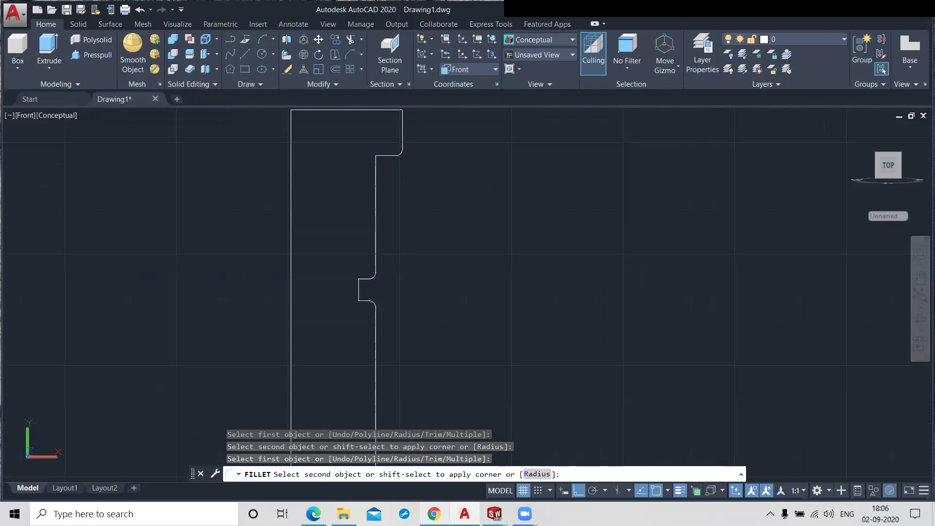
left_click(376, 324)
- Round both outer corners of the lower notch with the same radius 3 fillet
scroll(375, 324, "down", 3)
scroll(375, 389, "up", 1)
scroll(397, 366, "up", 3)
left_click(382, 370)
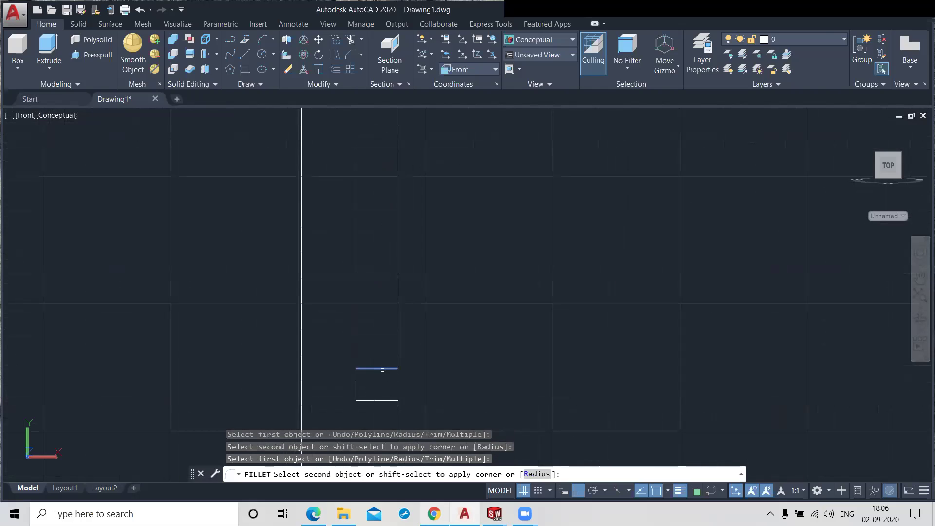
left_click(398, 347)
scroll(392, 371, "down", 2)
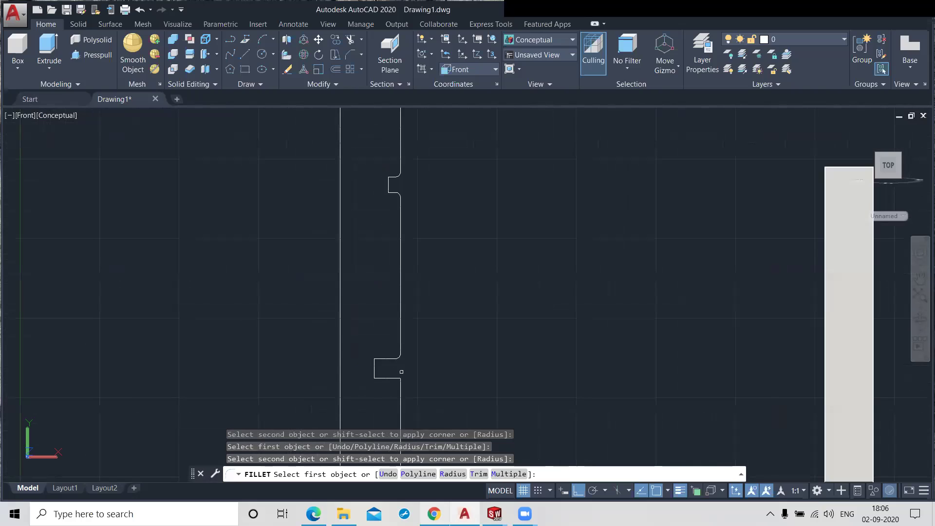
left_click(390, 379)
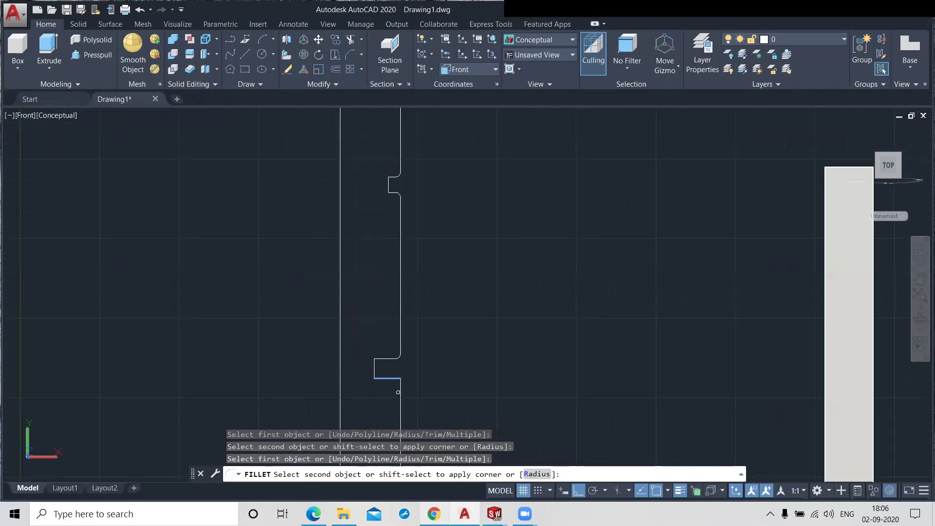
left_click(400, 389)
- Round the upper outer corner of the profile's base projection with the radius 3 fillet and end the Fillet command
scroll(429, 375, "down", 3)
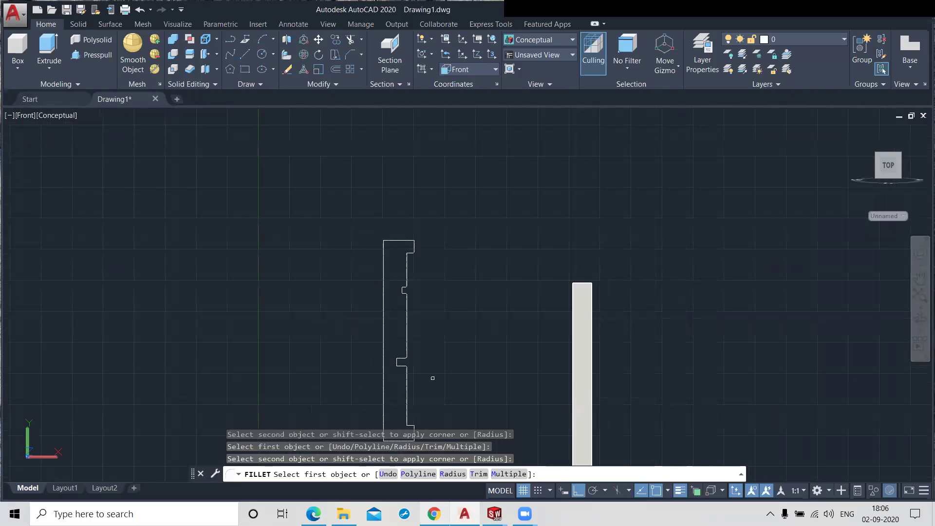
middle_click_drag(433, 378, 439, 307)
scroll(438, 306, "up", 5)
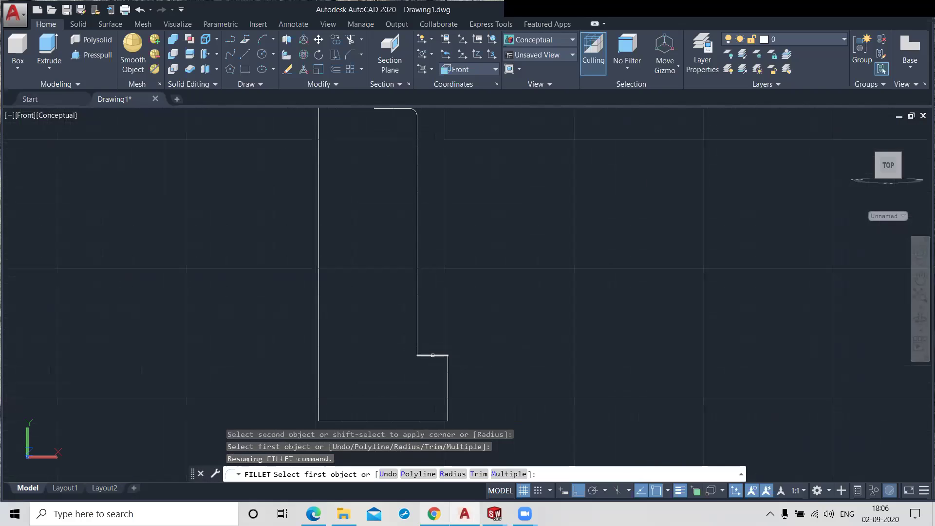
left_click(442, 361)
left_click(446, 366)
scroll(456, 324, "down", 3)
scroll(457, 324, "down", 2)
middle_click_drag(470, 302, 452, 325)
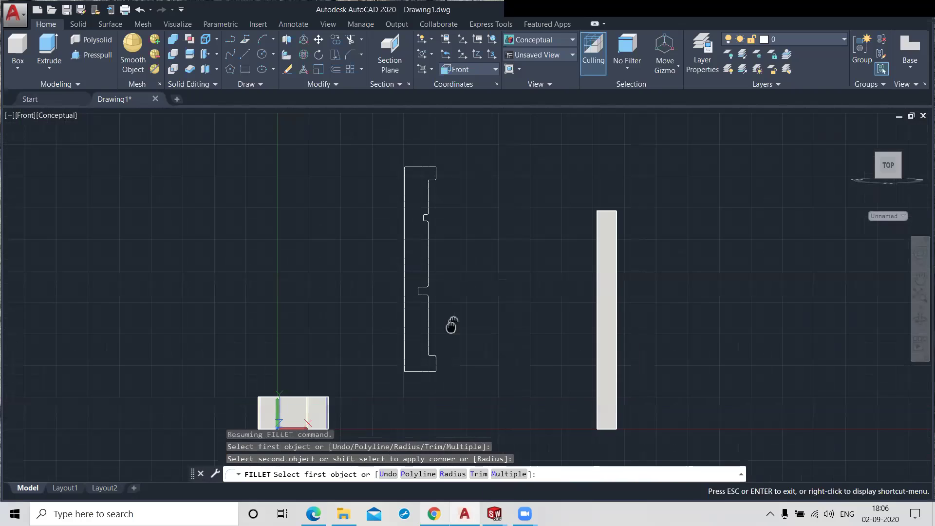
right_click(457, 209)
left_click(481, 225)
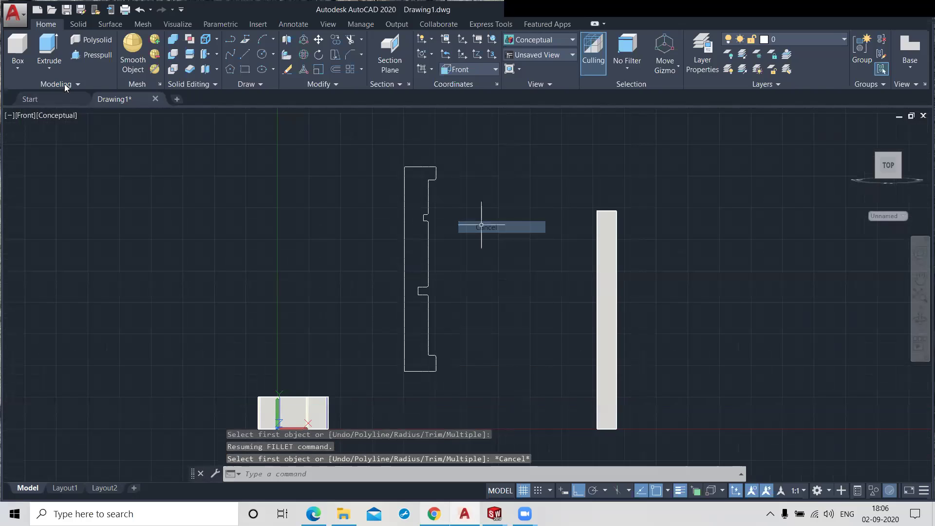
- Revolve the whole filleted profile through 360 degrees about its long straight edge to make a solid column
left_click(49, 68)
left_click(65, 141)
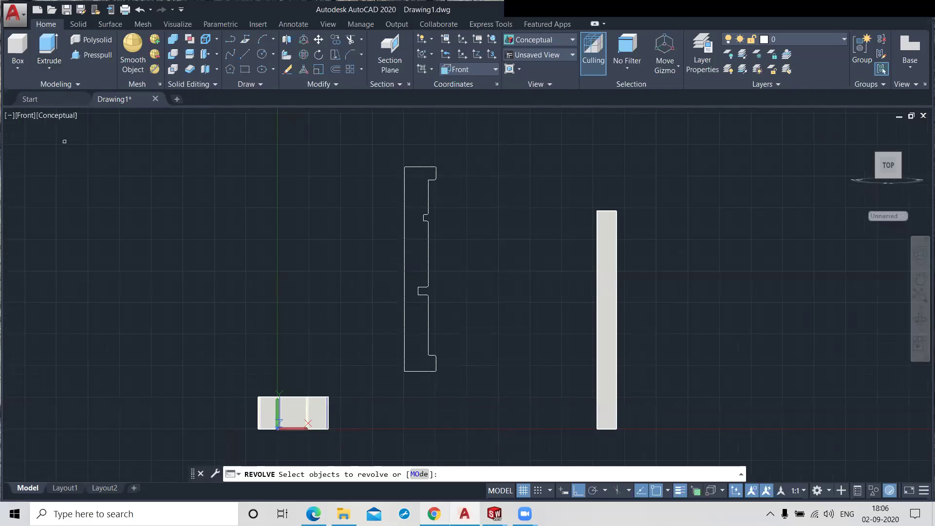
left_click(376, 148)
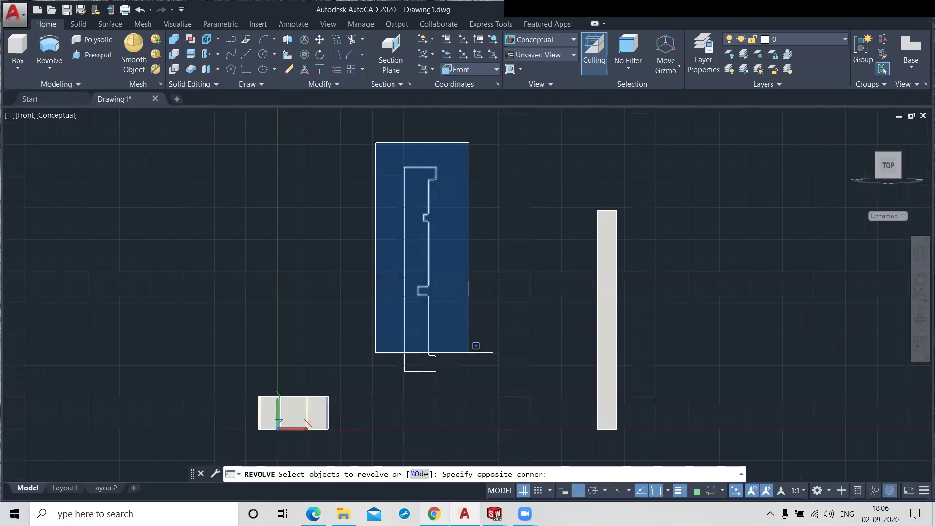
left_click(471, 392)
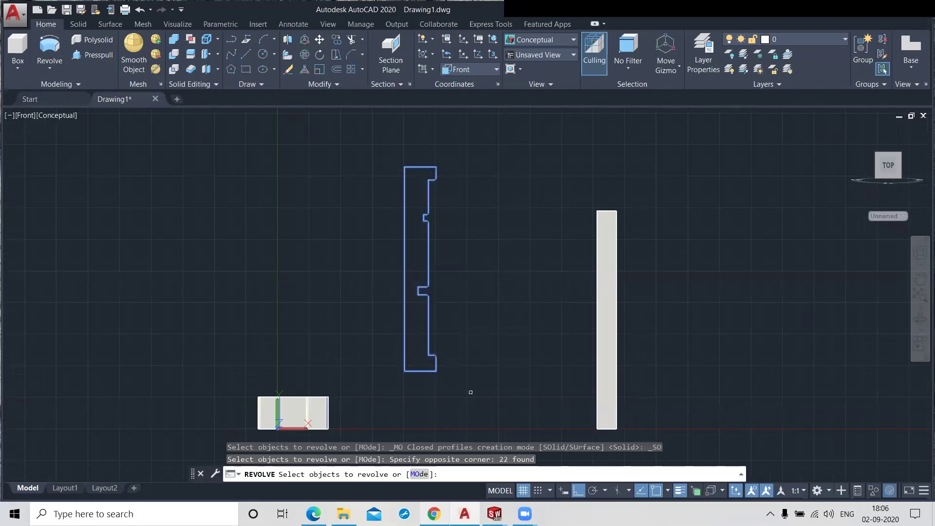
key("Return")
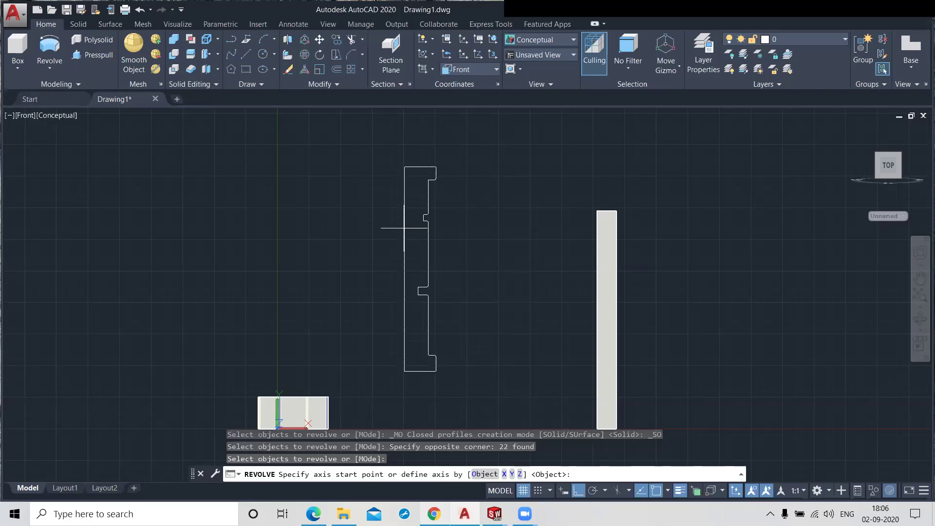
left_click(404, 163)
left_click(405, 371)
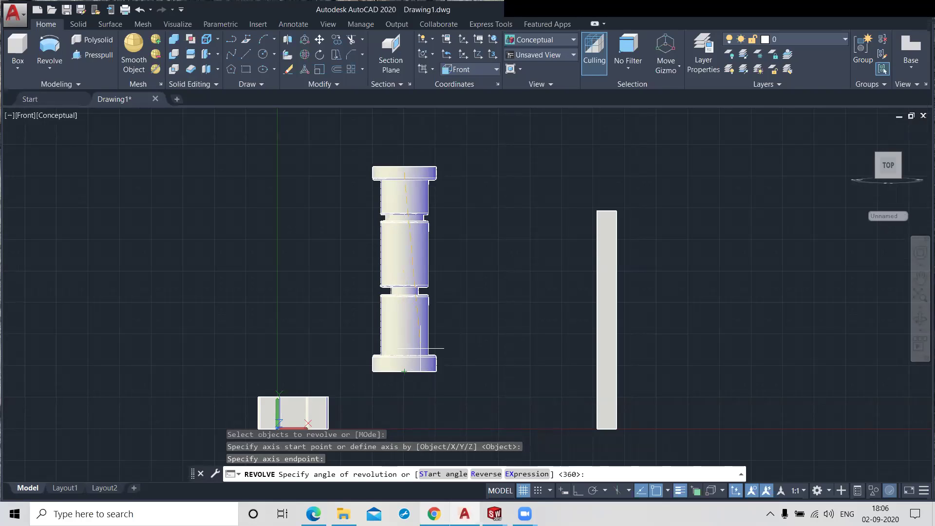
key("Return")
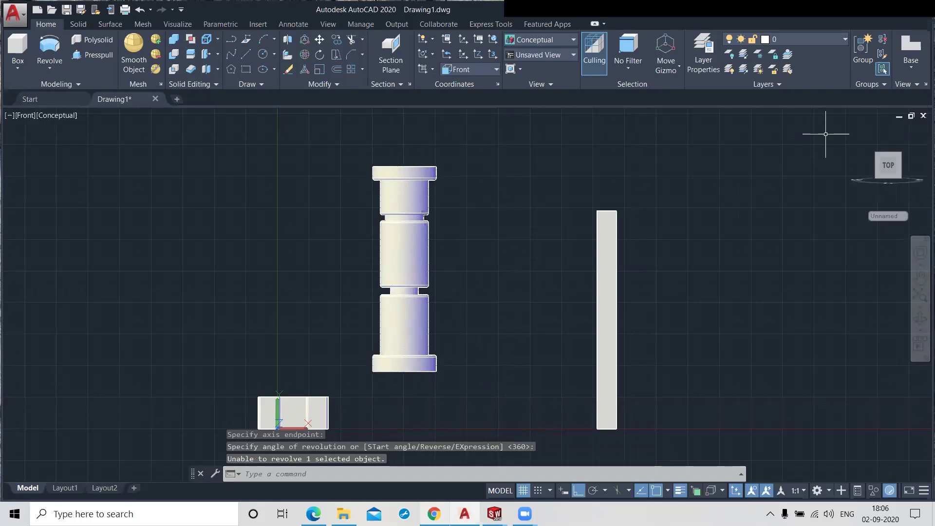
- Switch to the SW Isometric view, resetting the coordinate system by way of the Top view
left_click(22, 116)
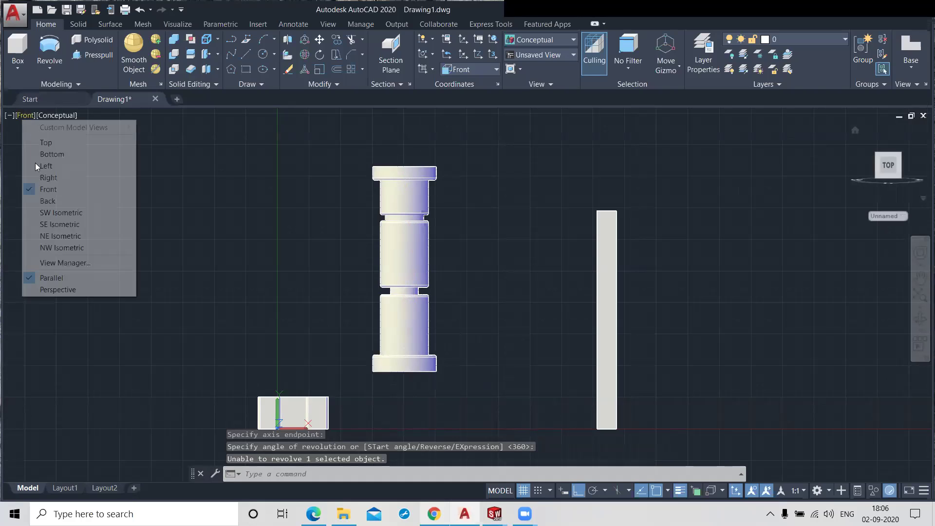
left_click(57, 215)
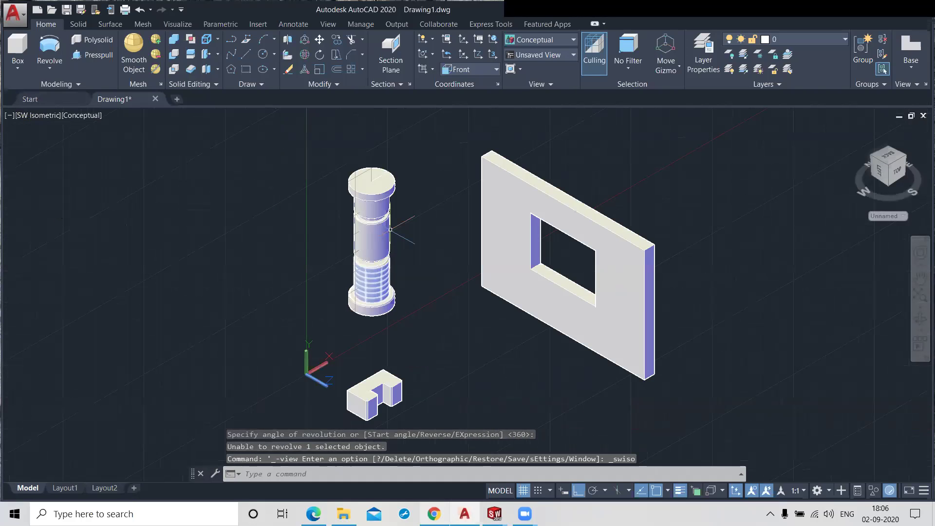
scroll(385, 234, "up", 2)
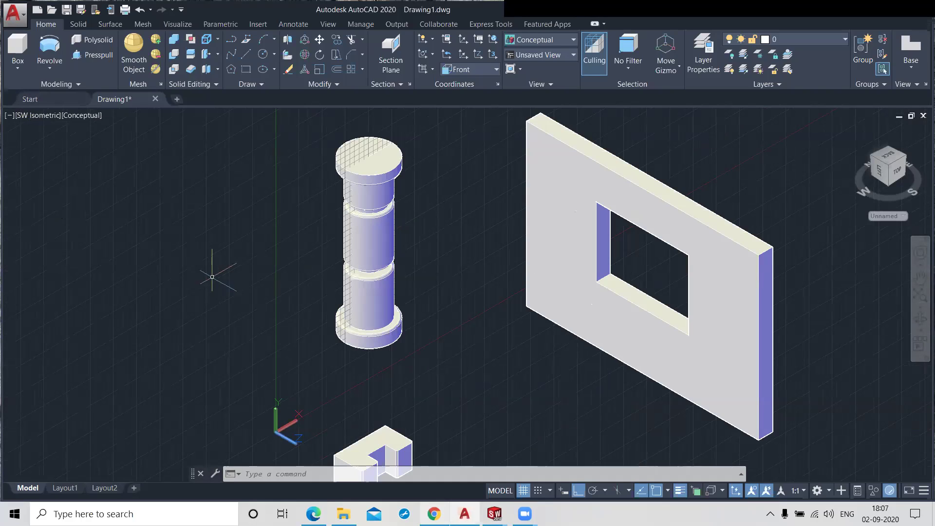
left_click(35, 115)
left_click(50, 140)
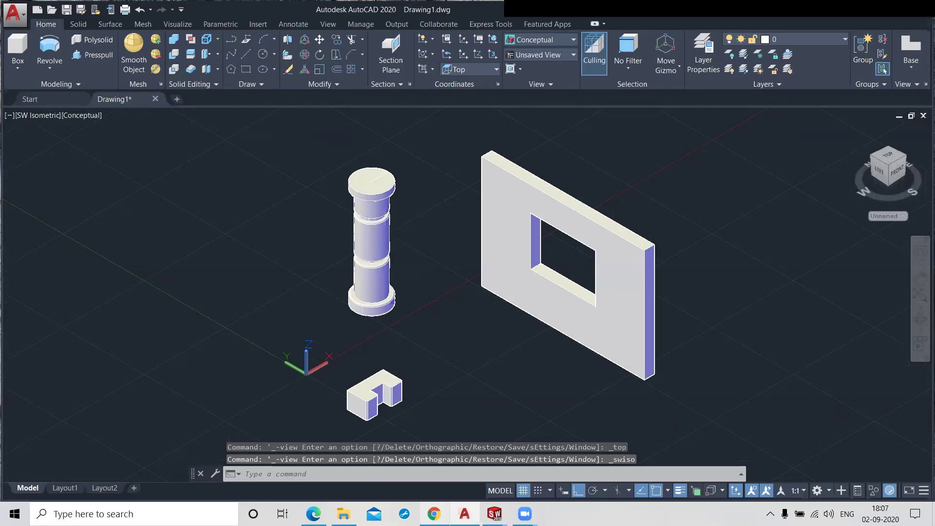
scroll(359, 307, "up", 2)
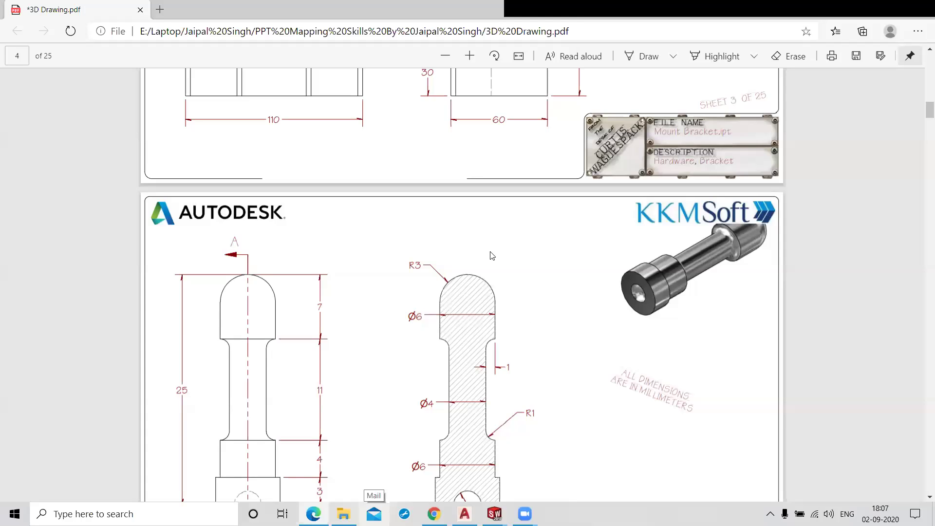
- Examine the dimensioned views and section A-A on sheet 4 of the 3D Drawing PDF, and return to AutoCAD
scroll(465, 168, "down", 2)
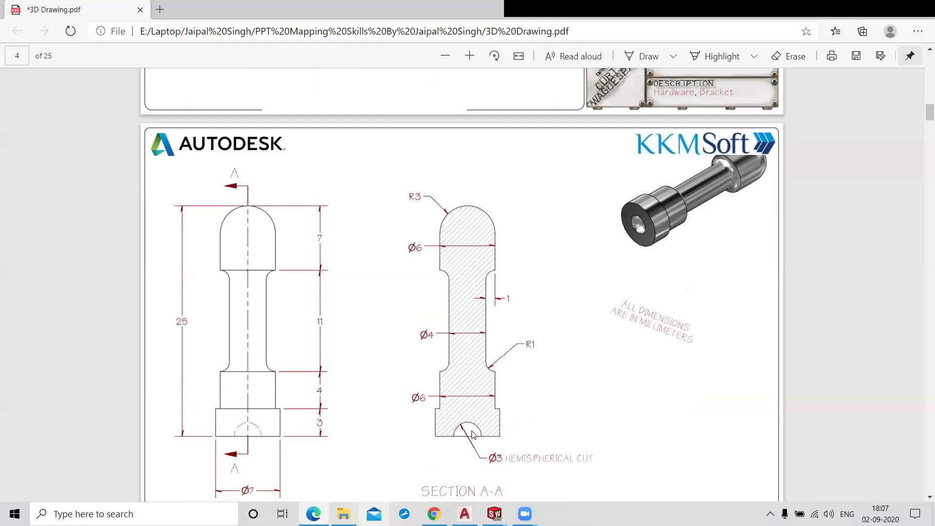
scroll(496, 427, "down", 1)
scroll(504, 412, "down", 2)
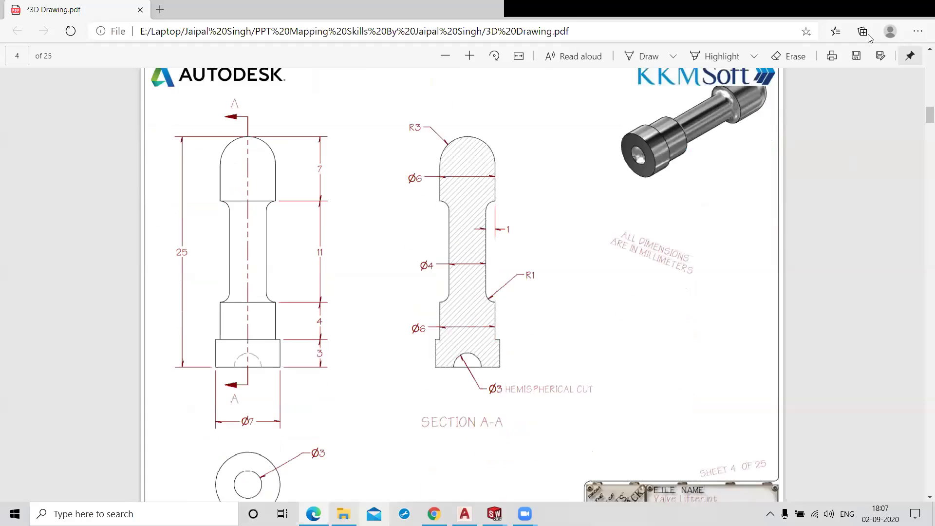
key("alt+Tab")
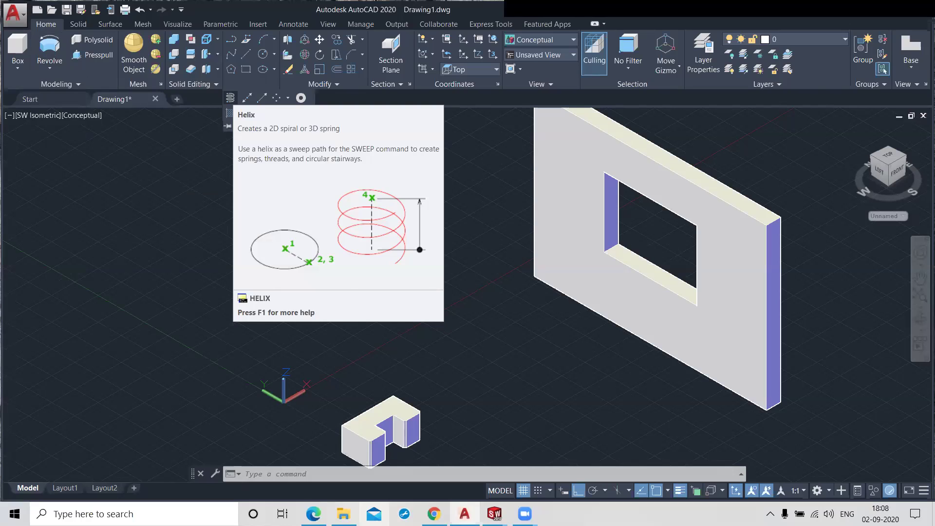
- Start a helix in the empty area beside the column with base radius 20 and top radius 10
left_click(230, 98)
left_click(112, 276)
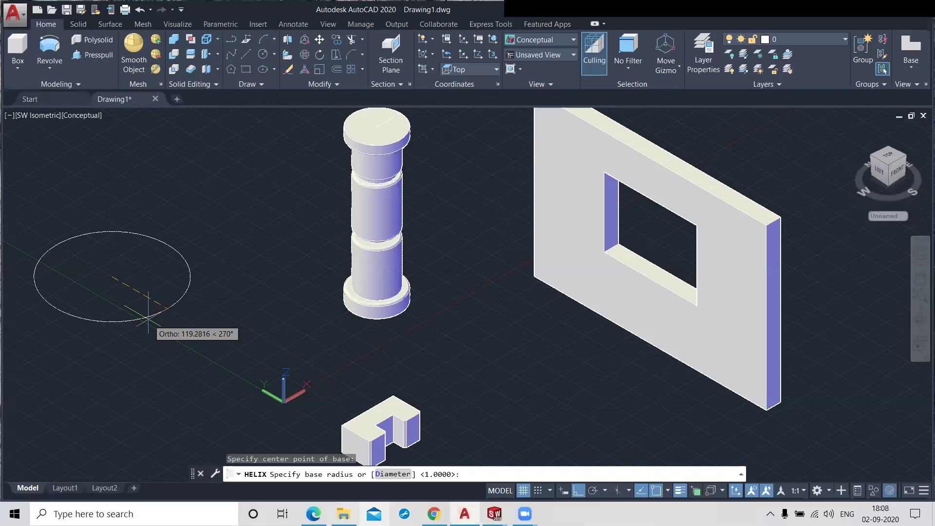
type("20")
key("Return")
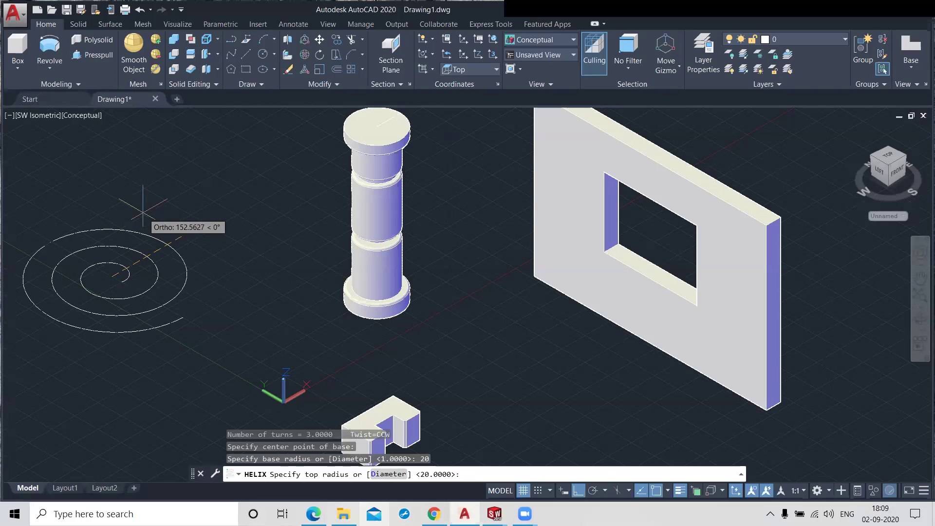
type("10")
key("Return")
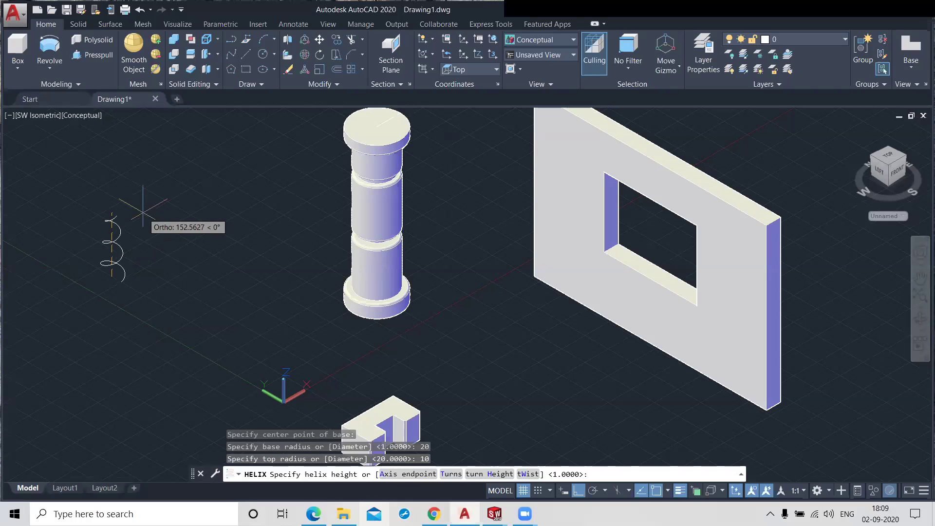
- Set the helix's number of turns to 10
scroll(113, 242, "up", 2)
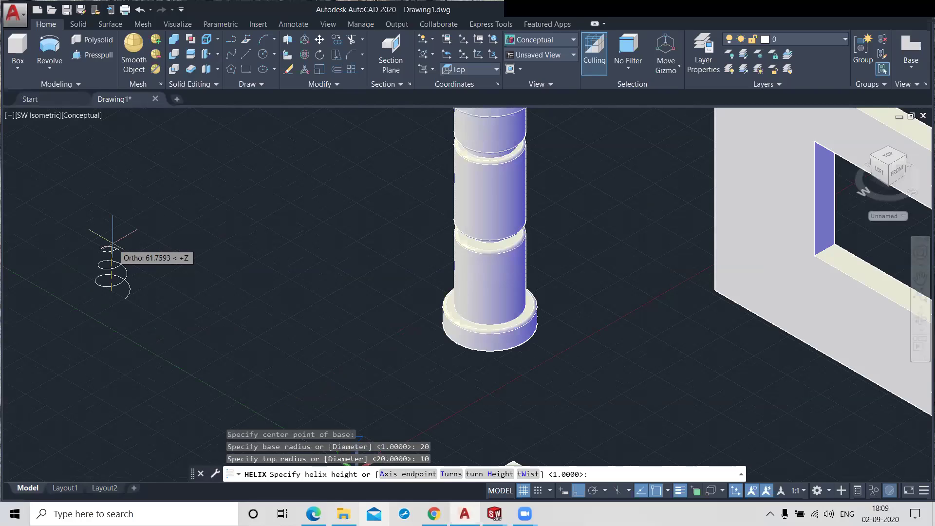
scroll(112, 242, "up", 1)
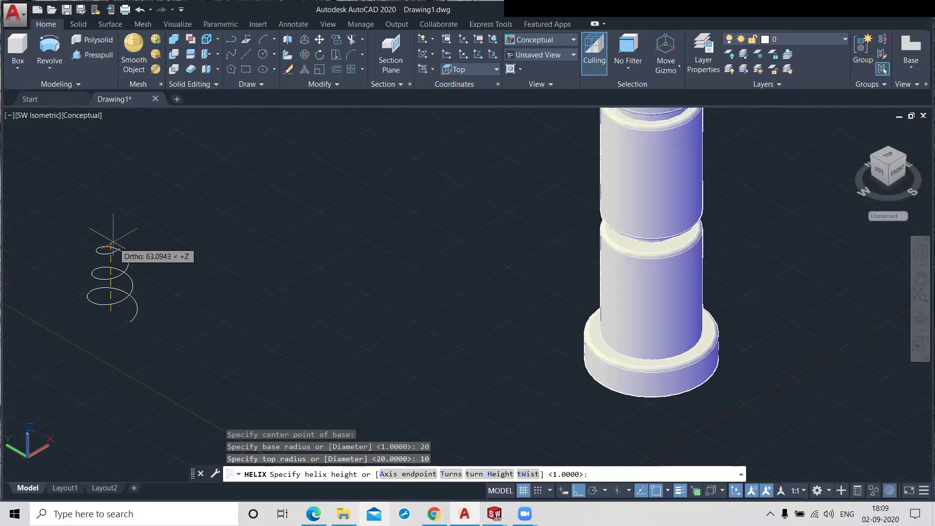
type("t")
key("Return")
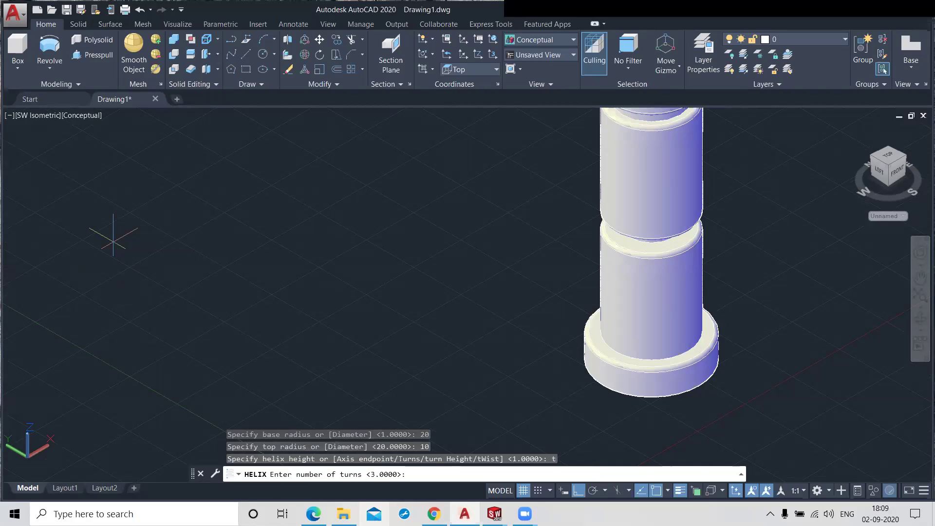
type("10")
key("Return")
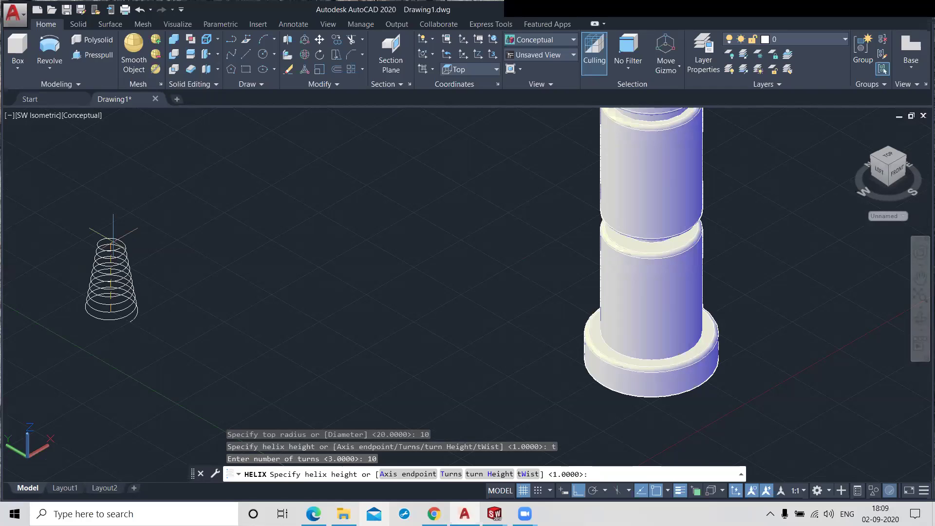
- Set the helix's twist direction to clockwise (CW) and finish it with a height of 250
middle_click_drag(112, 239, 124, 295)
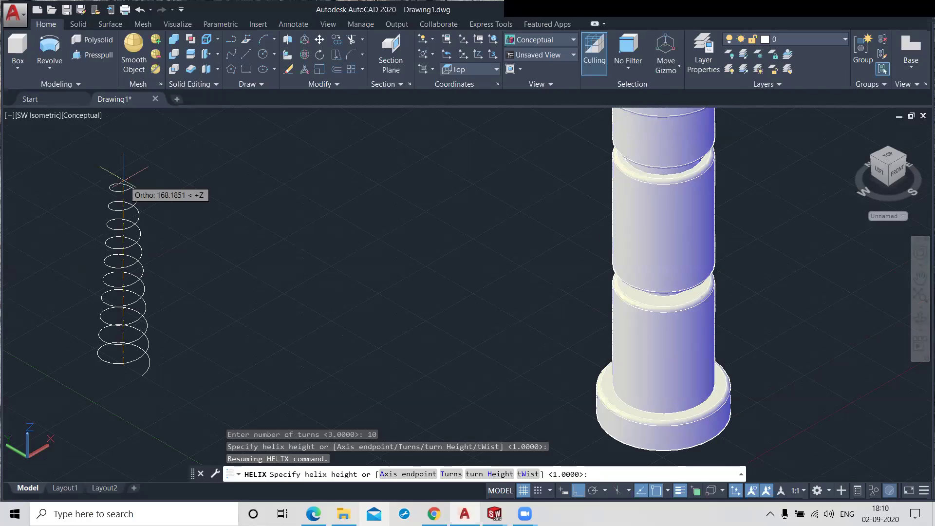
type("w")
key("Return")
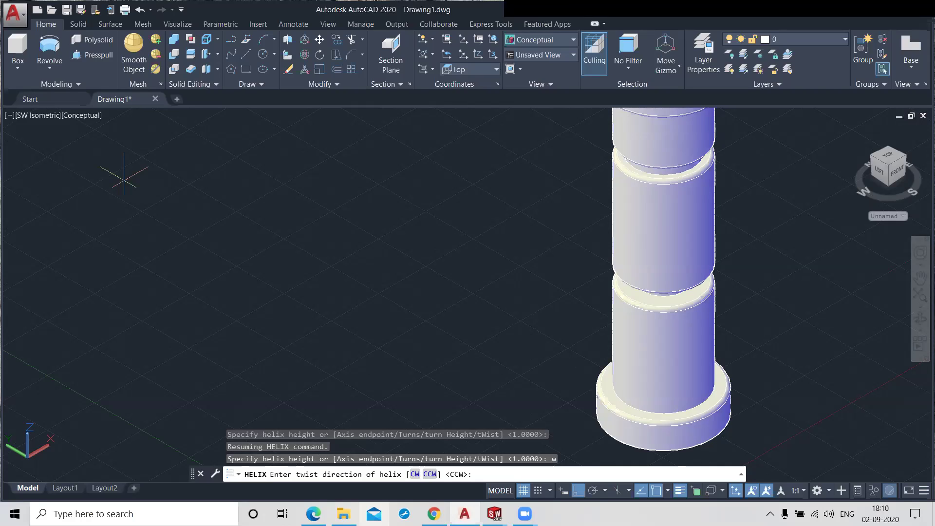
type("w")
key("Return")
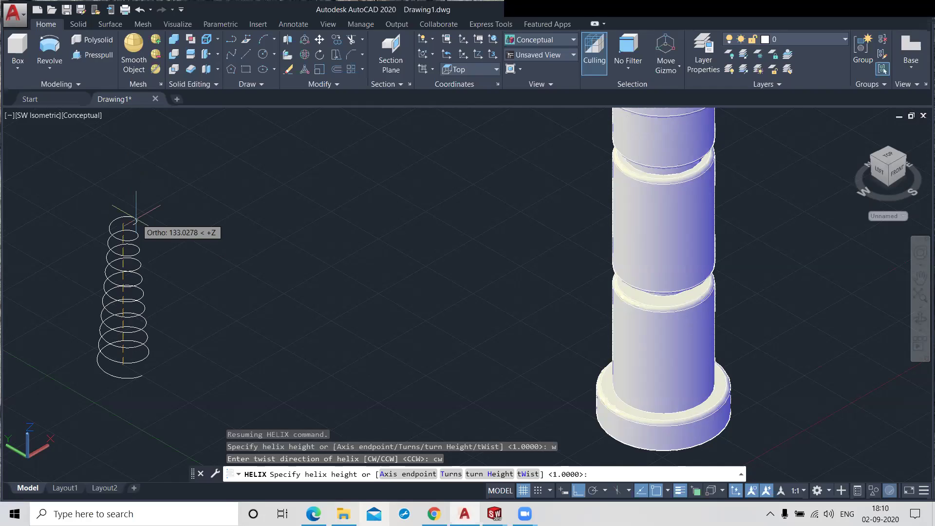
type("25")
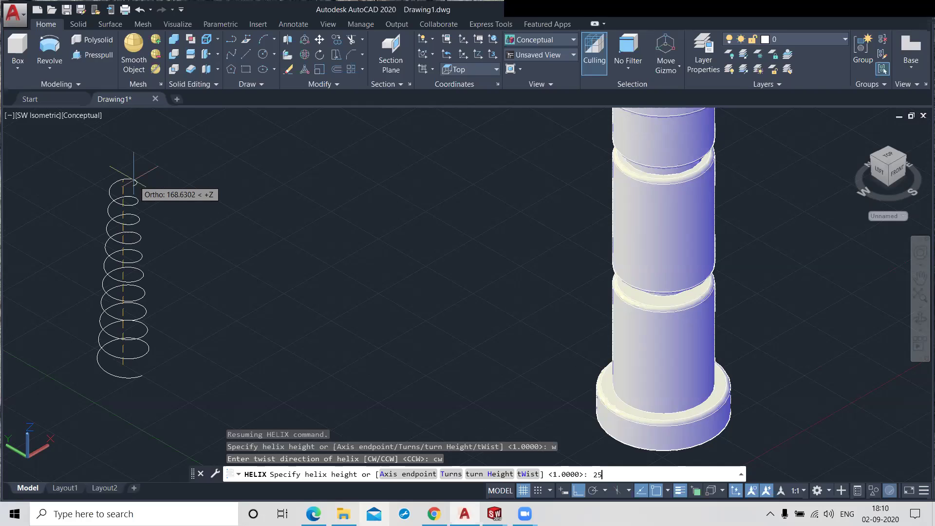
type("0")
key("Return")
scroll(202, 292, "down", 3)
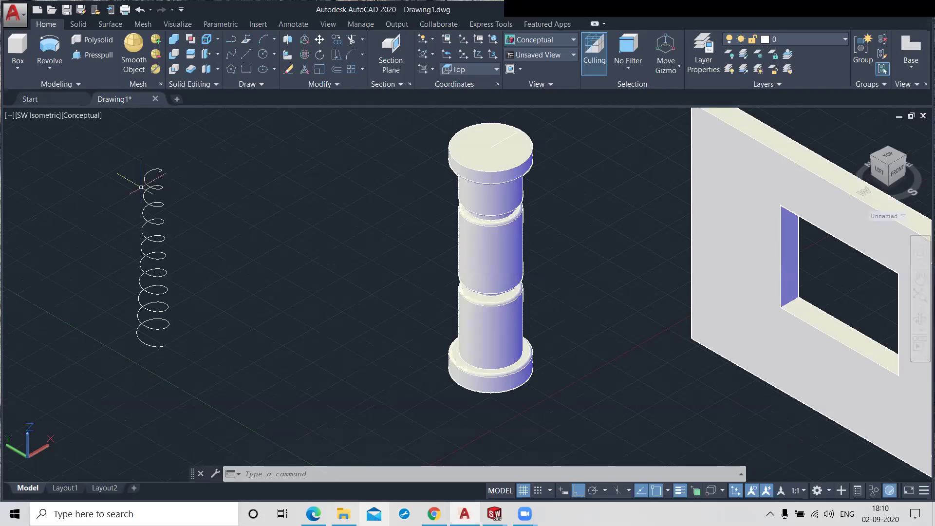
- Draw a circle of radius 15 between the helix and the column
type("c")
key("Return")
left_click(260, 297)
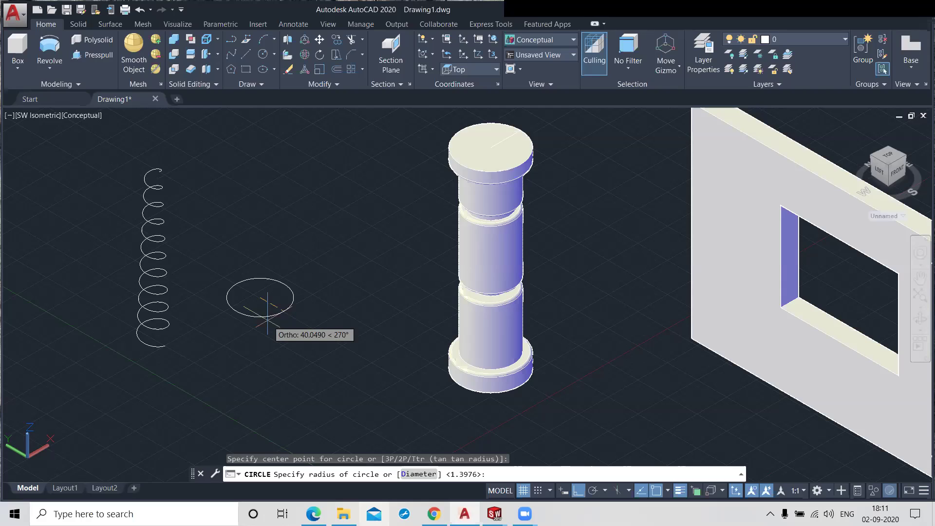
type("15")
key("Return")
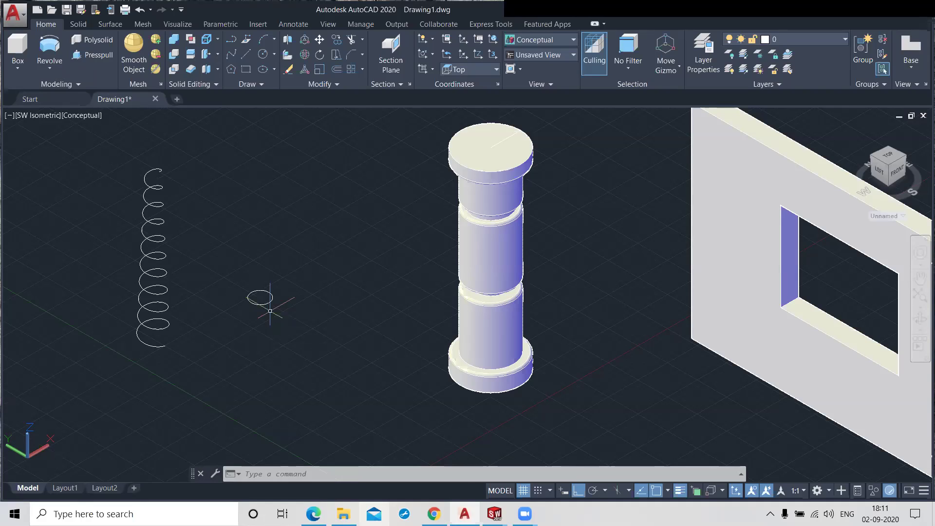
- Delete the radius 15 circle beside the helix
left_click(217, 268)
left_click(305, 335)
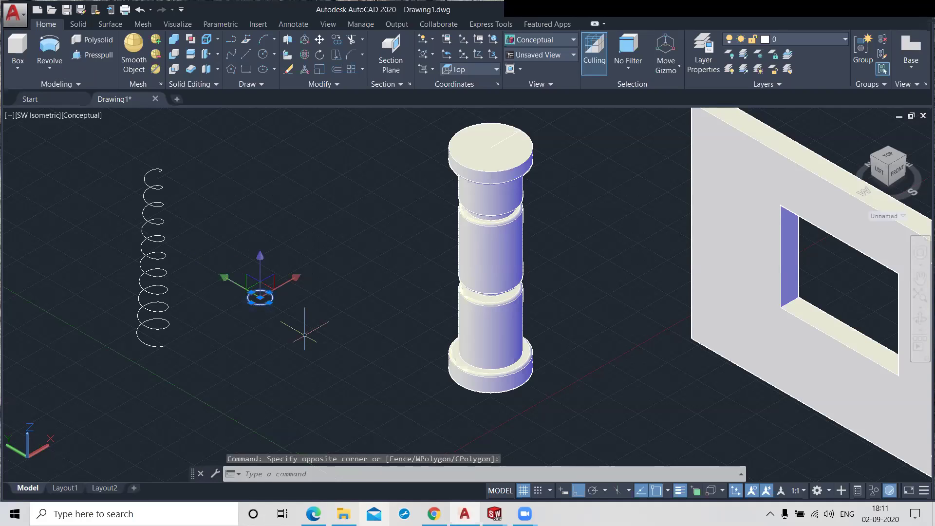
key("Delete")
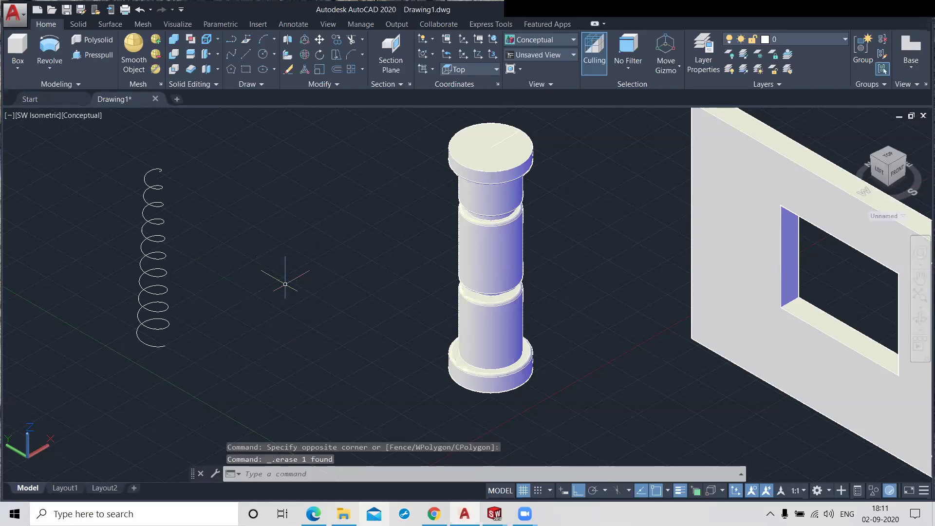
- Draw a circle of radius 10 between the helix and the column
left_click(263, 54)
left_click(254, 286)
type("10")
key("Return")
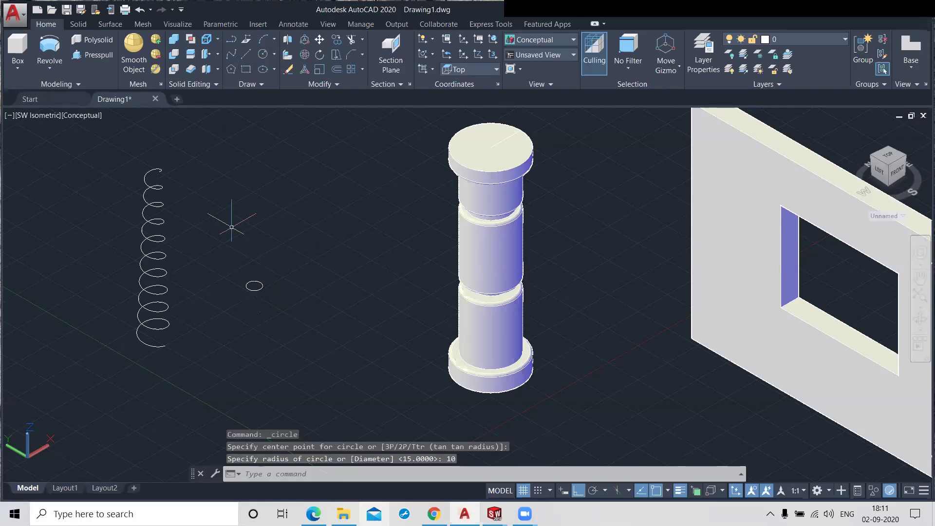
- Sweep the radius 10 circle along the helix to create a coiled solid
left_click(50, 68)
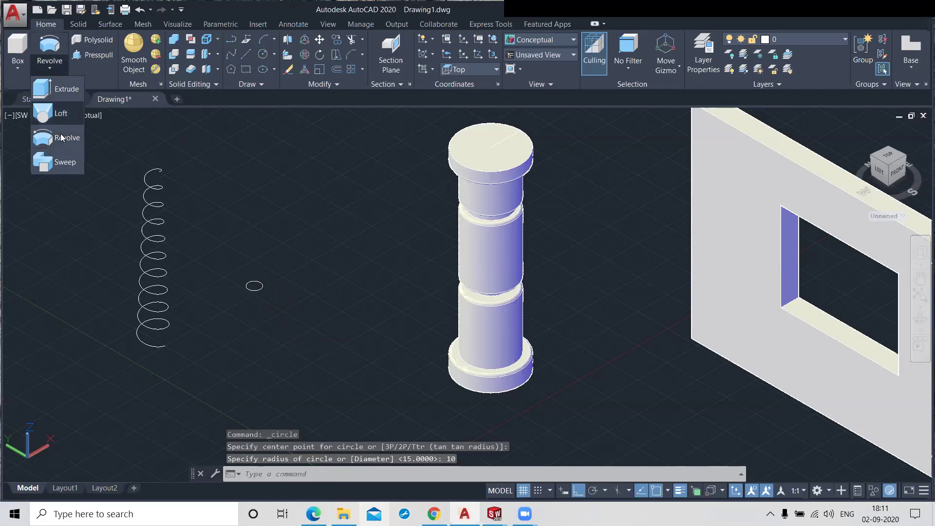
left_click(62, 162)
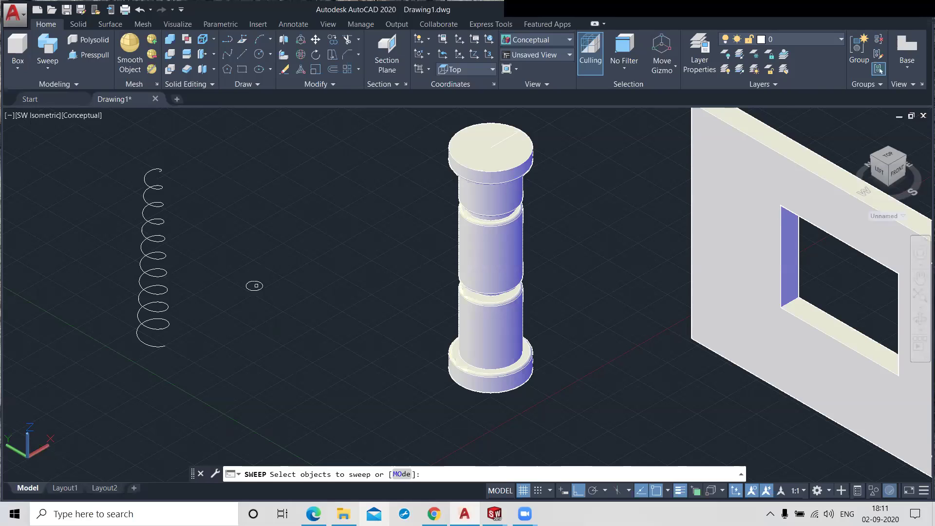
left_click(262, 288)
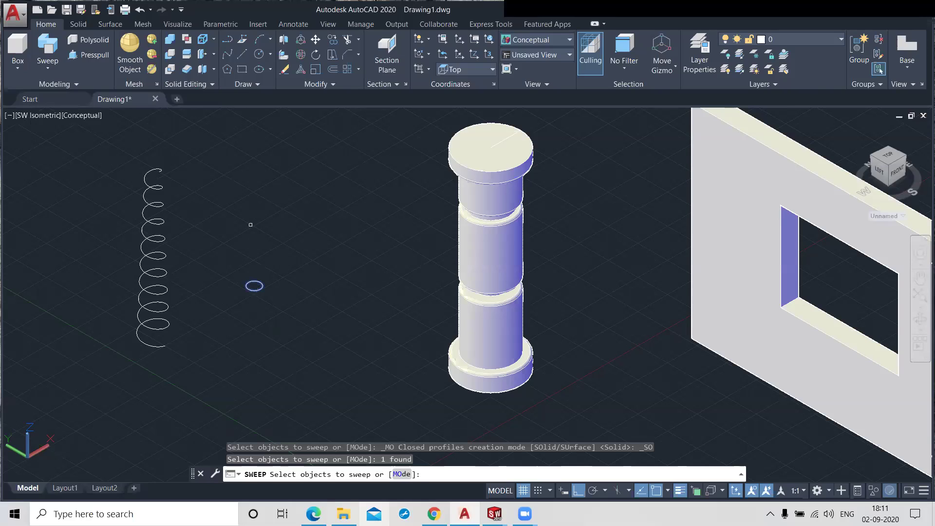
key("Return")
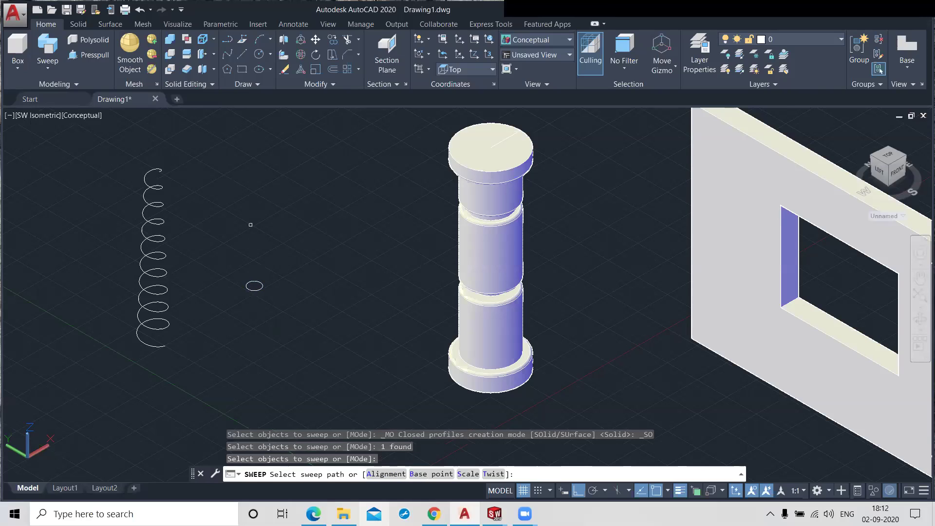
left_click(144, 213)
left_click(168, 289)
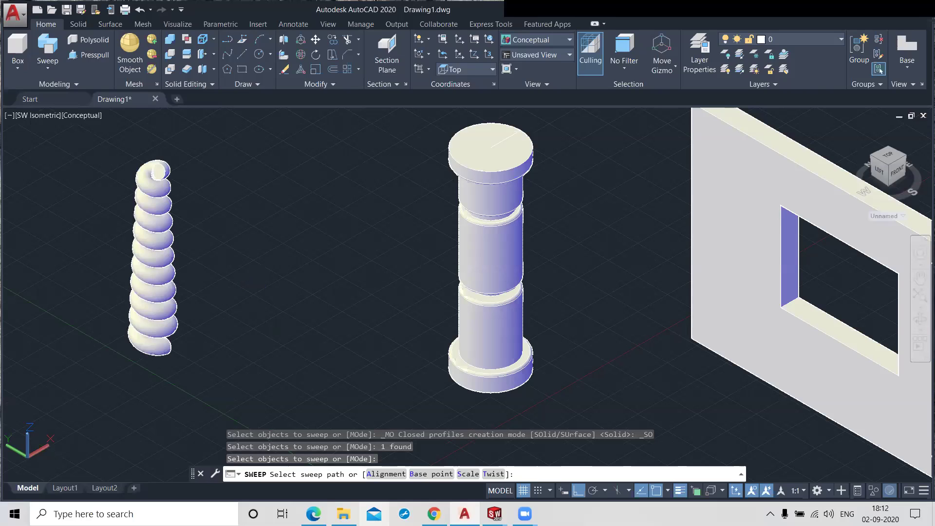
scroll(117, 312, "up", 2)
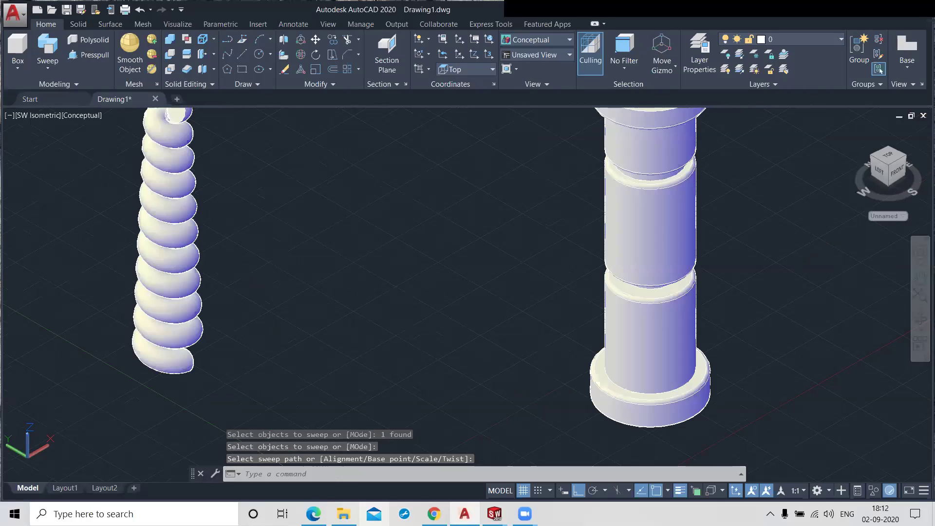
scroll(120, 312, "down", 3)
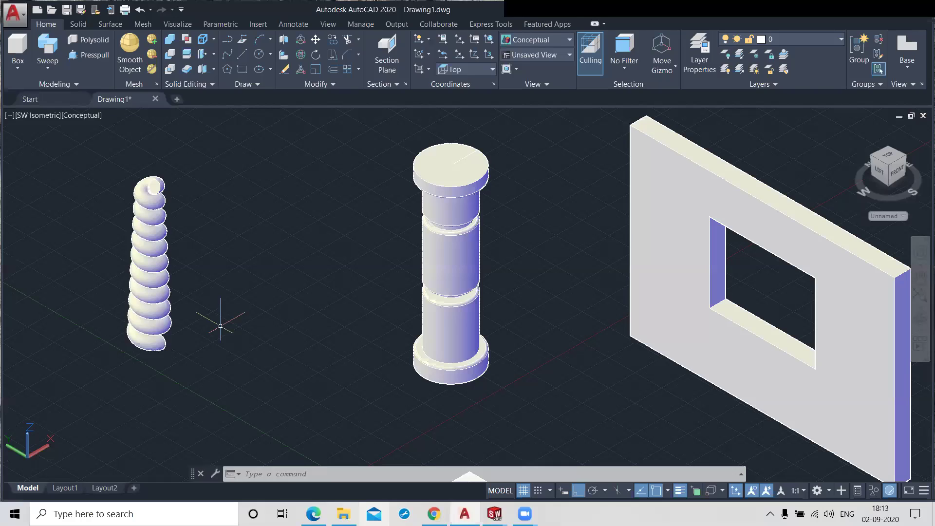
- Draw a circle of radius 50 in the empty area beyond the wall with the window opening
left_click(50, 72)
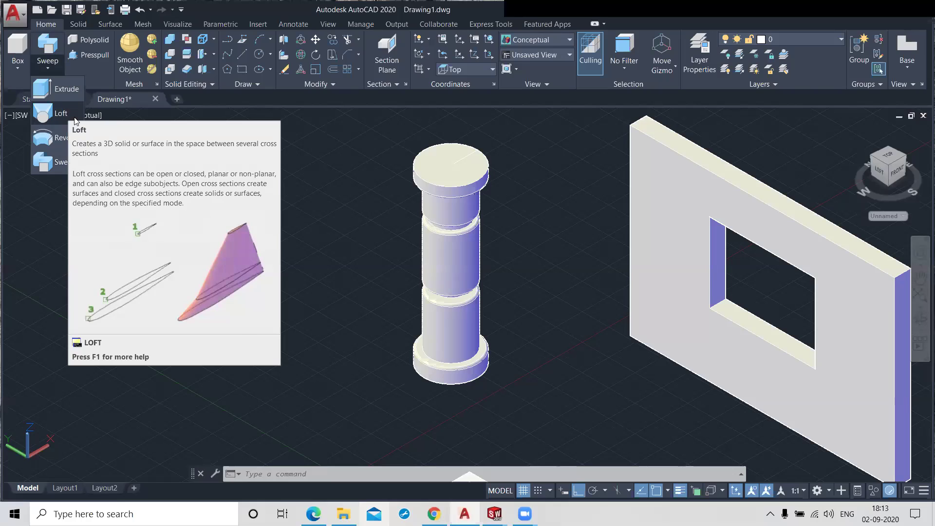
scroll(236, 230, "down", 2)
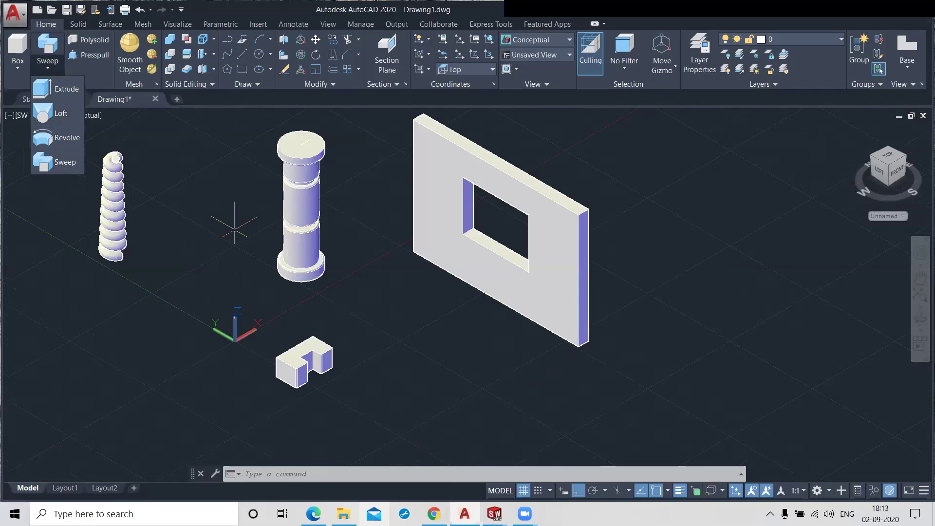
scroll(234, 229, "down", 2)
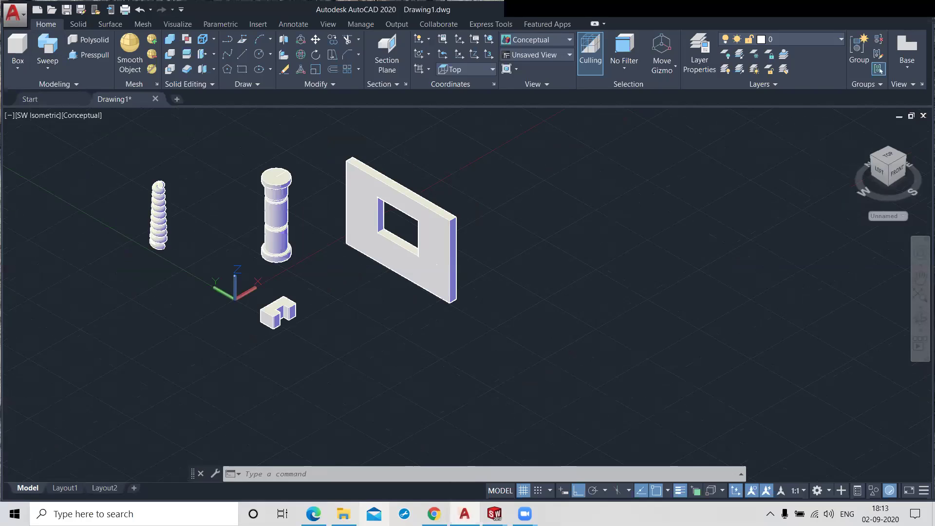
middle_click_drag(515, 323, 326, 365)
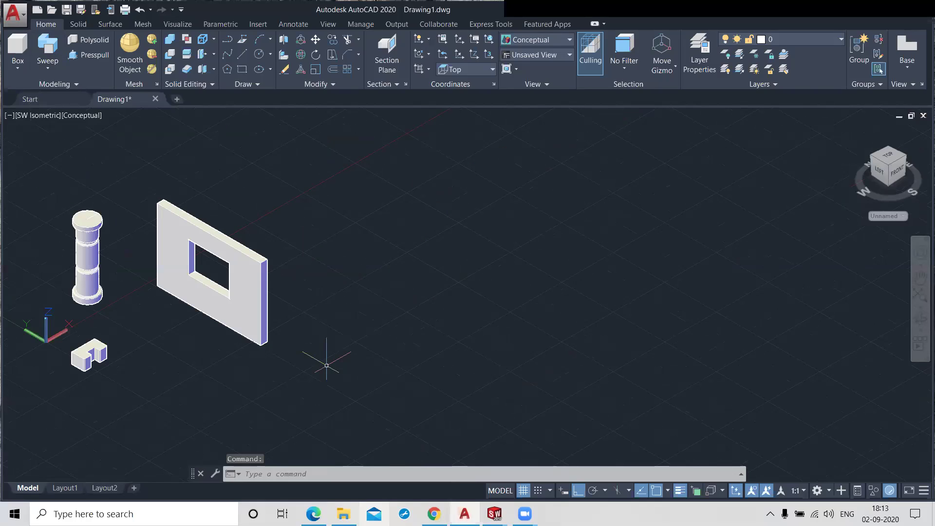
left_click(258, 56)
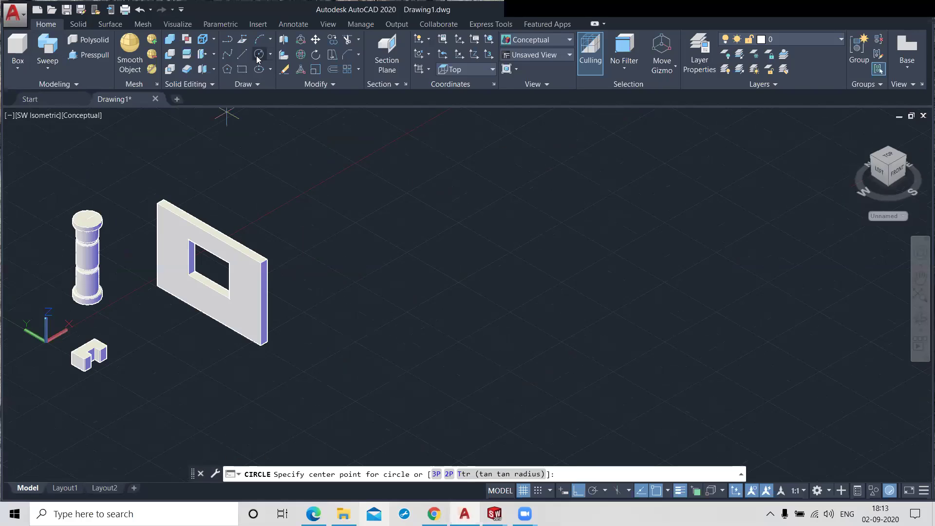
left_click(544, 288)
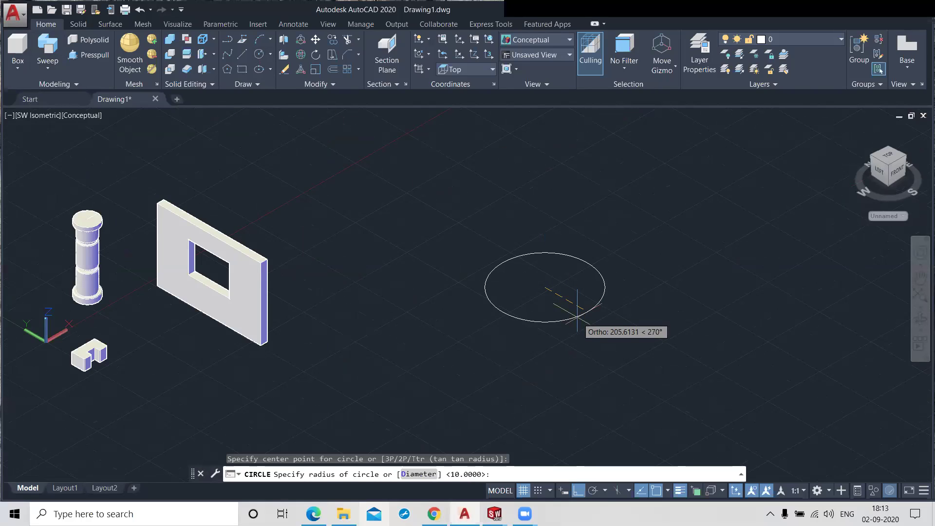
type("50")
key("Return")
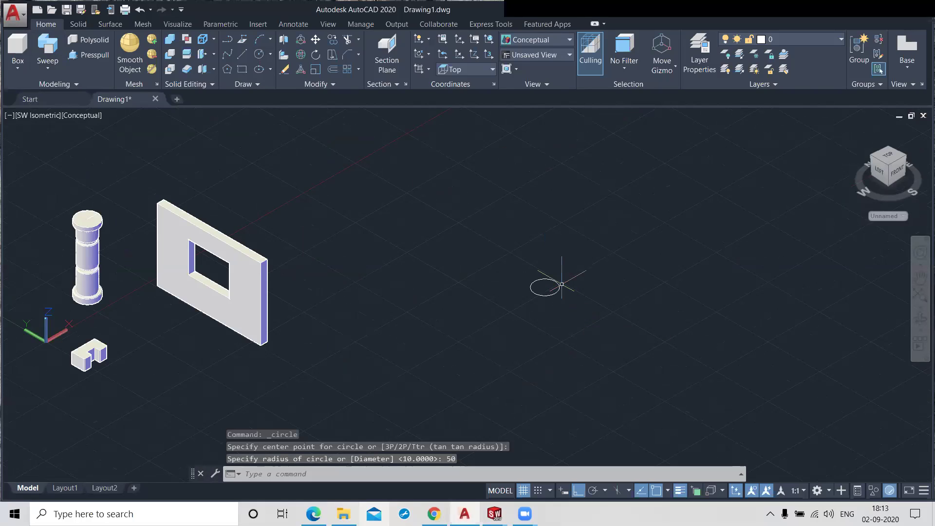
- Draw a circle of radius 45 concentric with the radius 50 circle
scroll(561, 284, "up", 6)
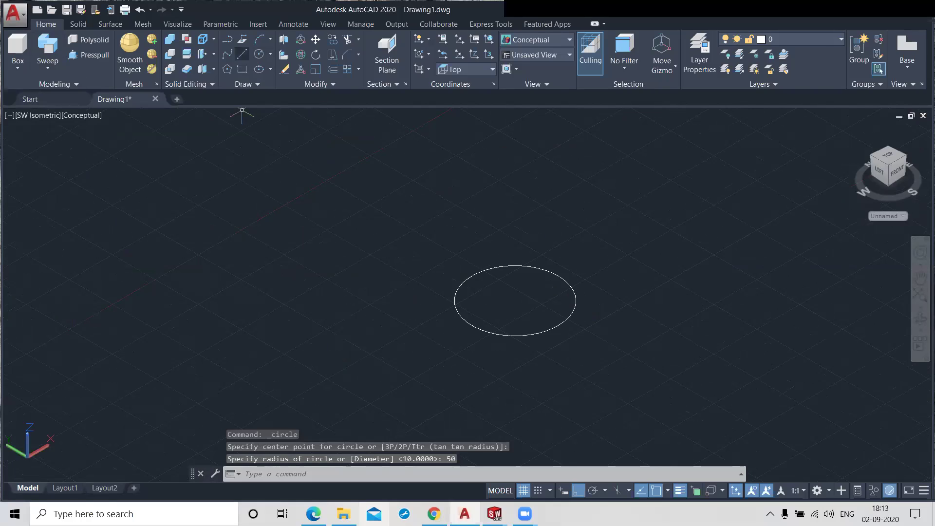
key("Return")
left_click(515, 301)
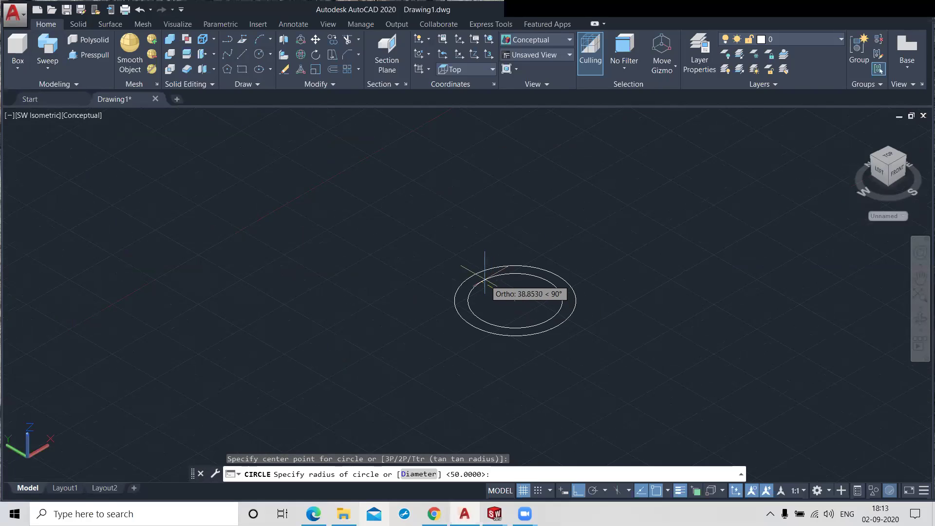
type("45")
key("Return")
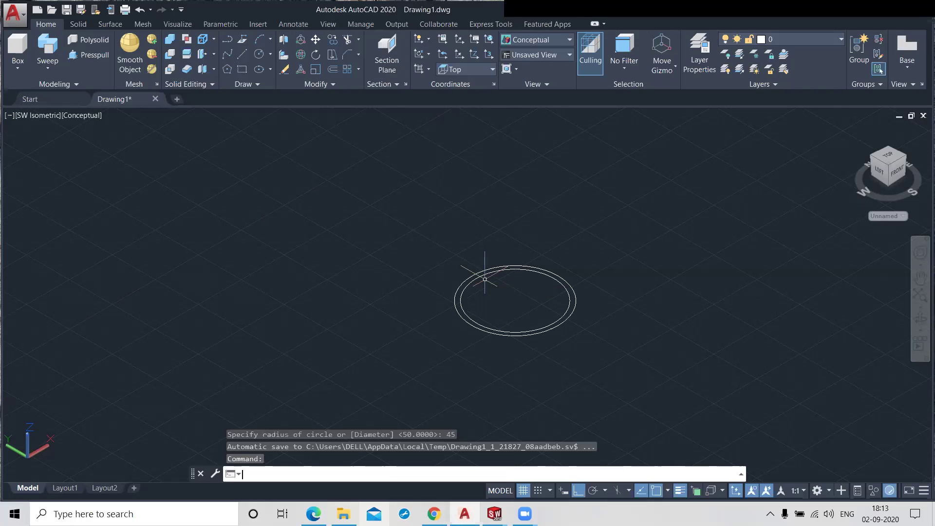
- Draw two more circles of radius 25 and 10 on the same centre as the existing concentric circles
left_click(264, 54)
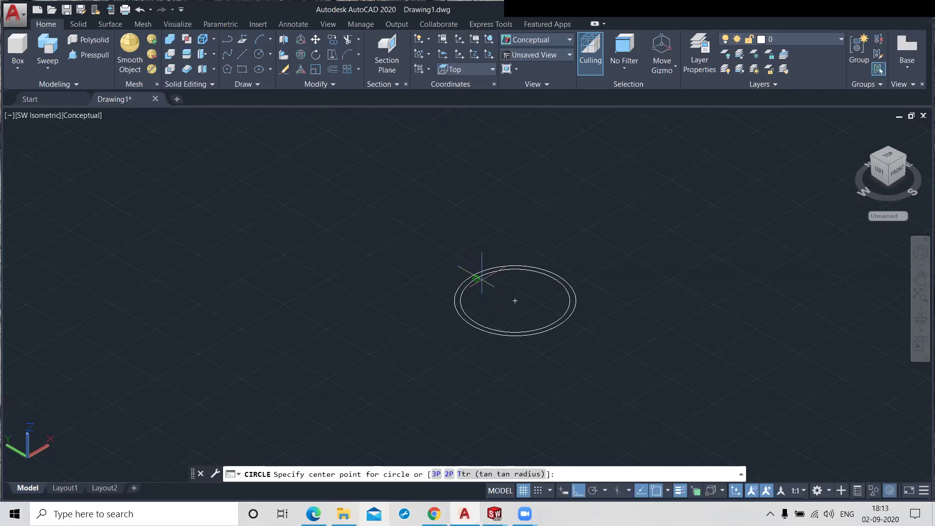
left_click(515, 300)
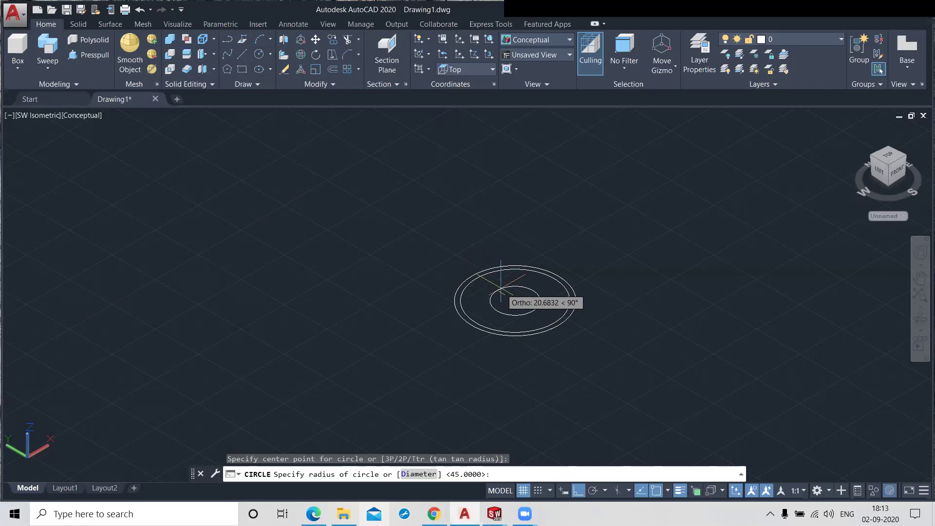
type("25")
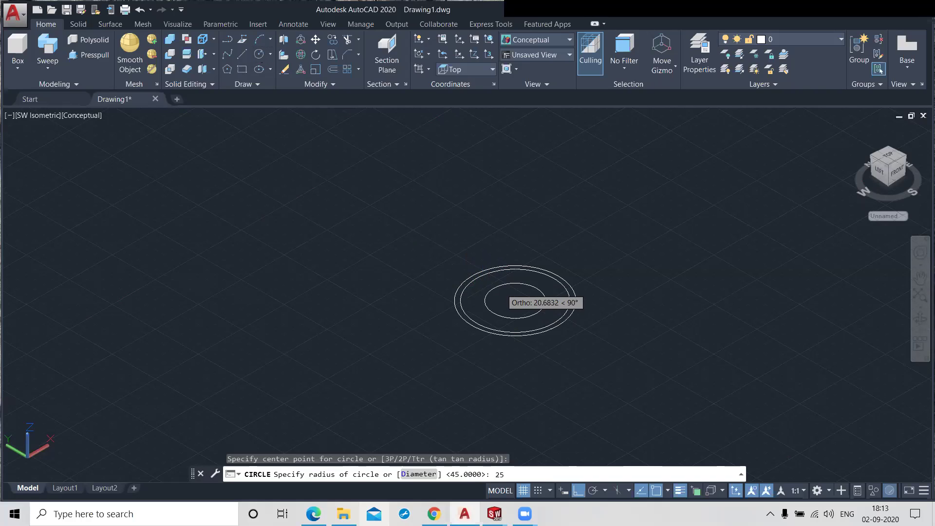
key("Return")
key("Return")
left_click(515, 301)
type("10")
key("Return")
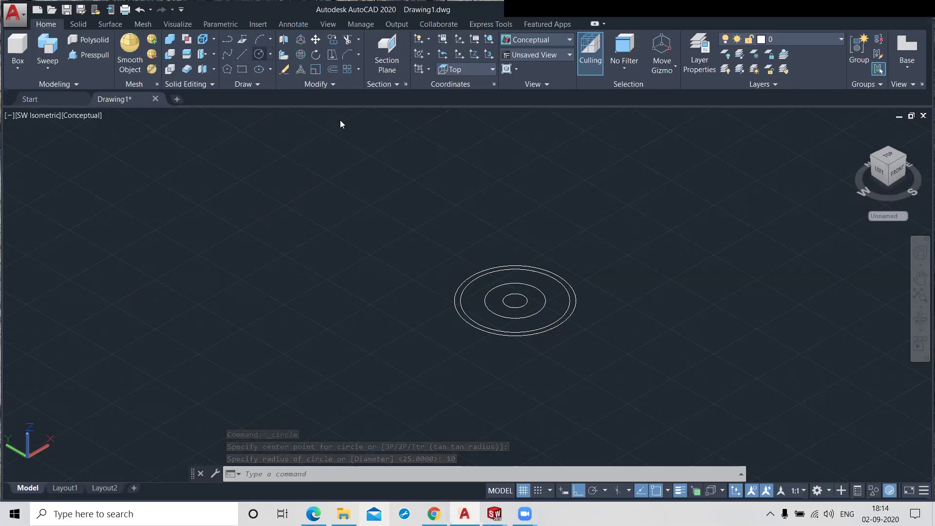
- Draw a separate trial circle of radius about 50 away from the concentric circles, and delete it
key("Return")
left_click(492, 173)
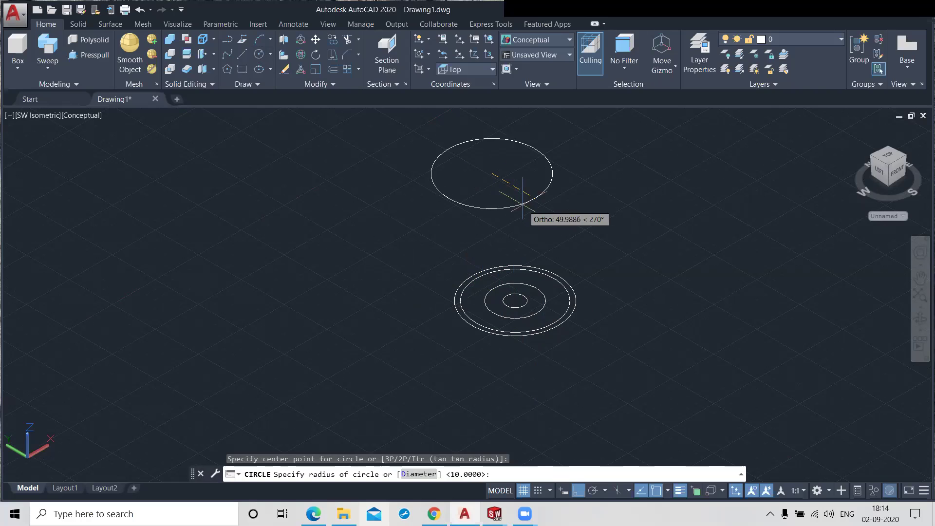
left_click(523, 202)
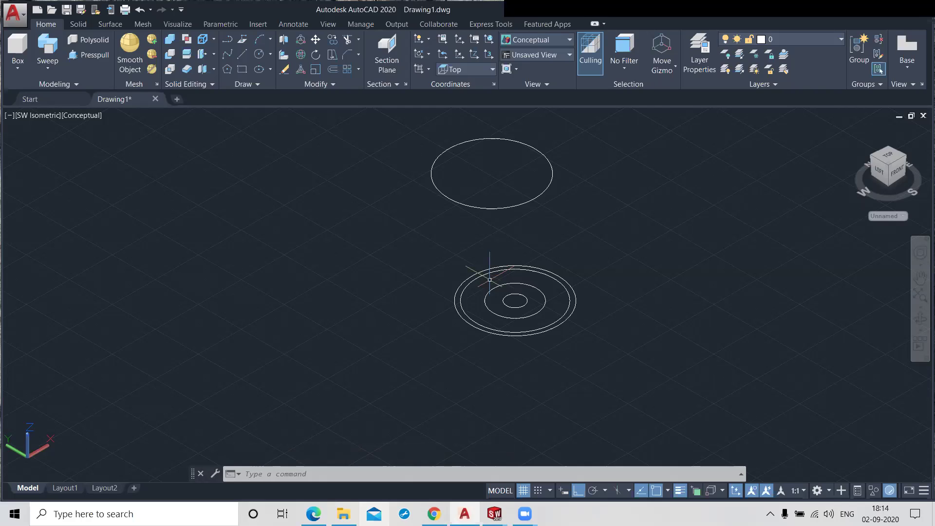
left_click(489, 208)
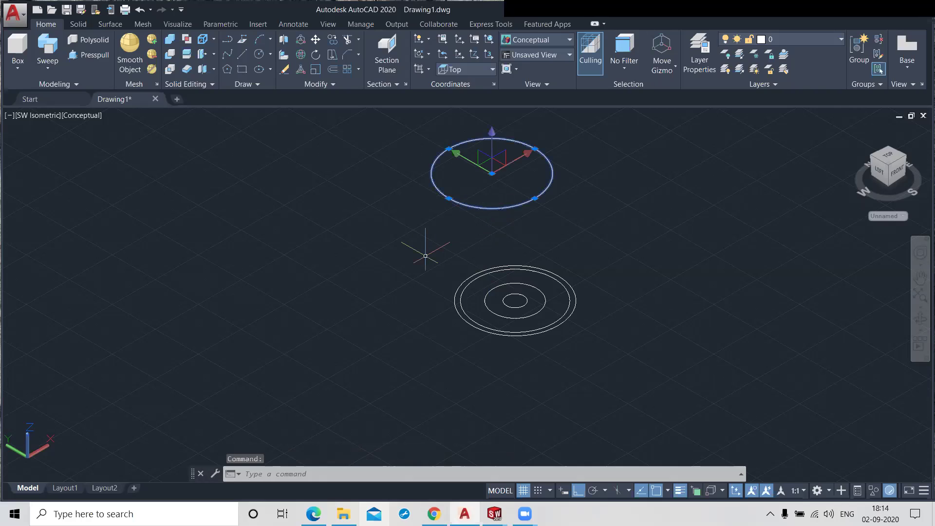
key("Delete")
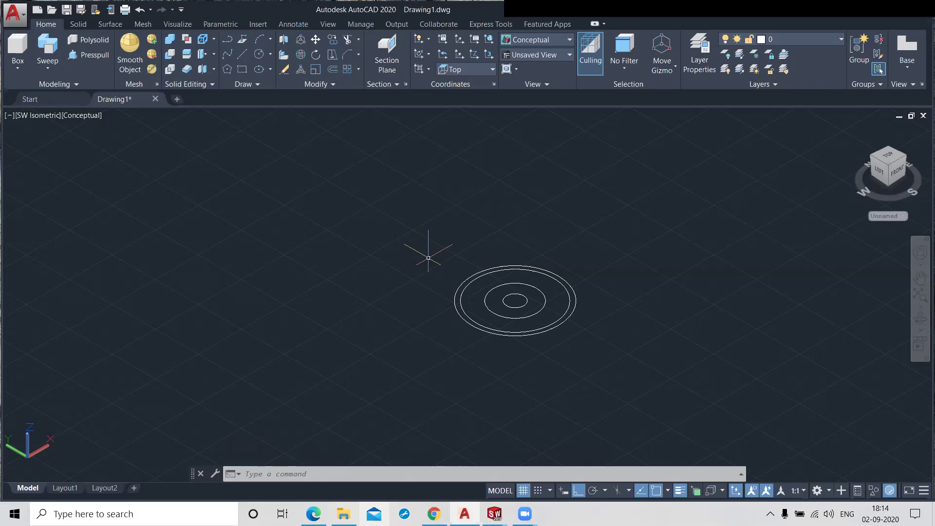
- Move the radius 45 circle straight up along the Z axis from the common centre, above the other circles
left_click(459, 295)
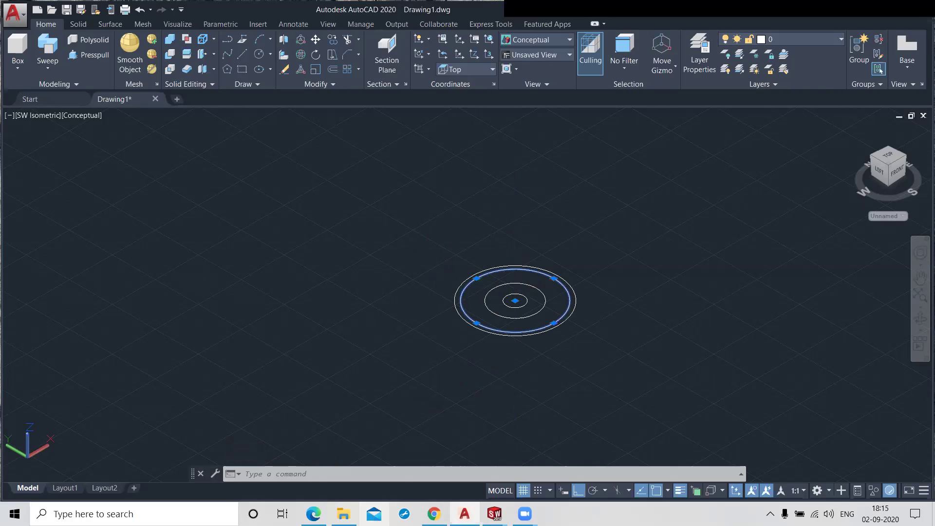
left_click(515, 300)
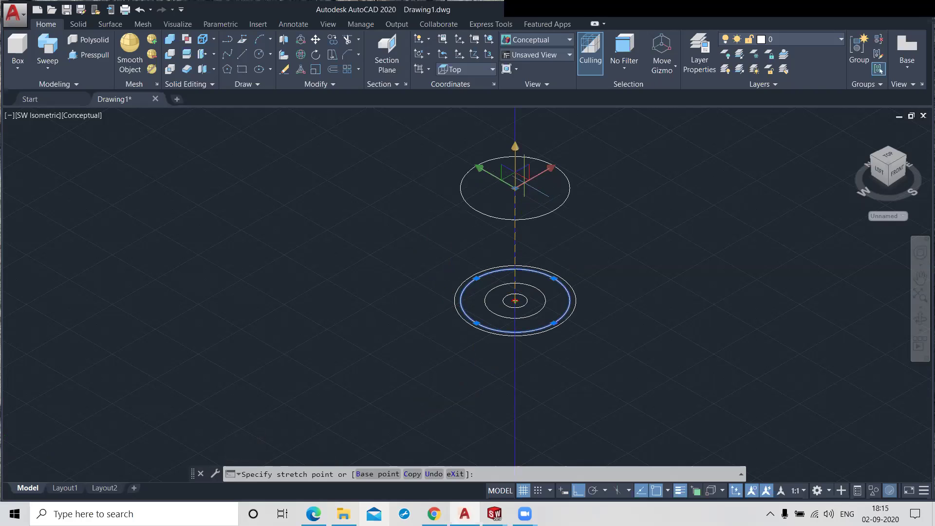
left_click(515, 187)
scroll(556, 317, "down", 2)
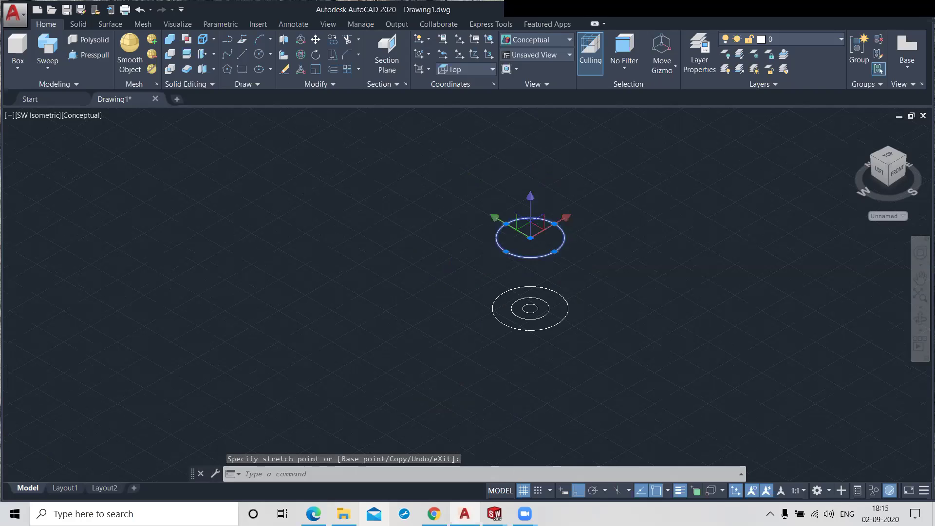
key("Escape")
key("Escape")
- Move the radius 25 circle straight up along the Z axis to a level above the raised radius 45 circle
left_click(530, 298)
left_click(531, 309)
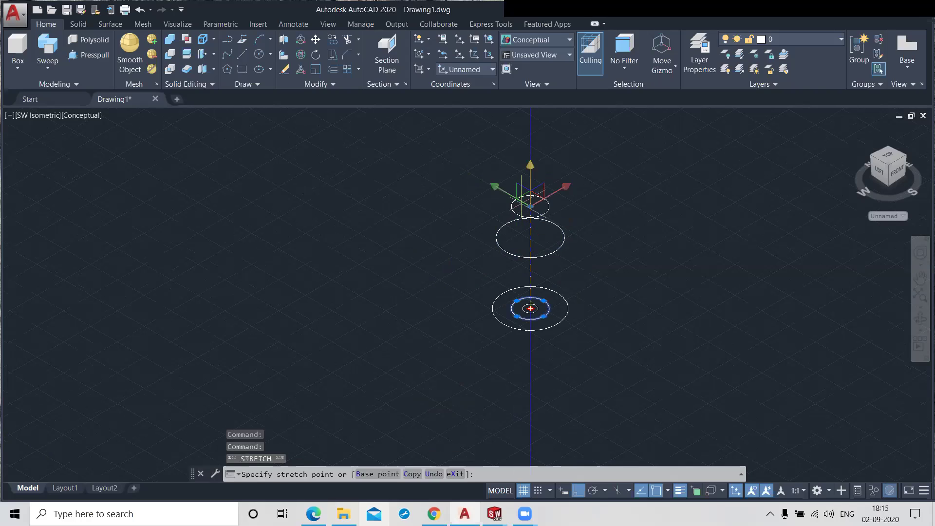
left_click(530, 187)
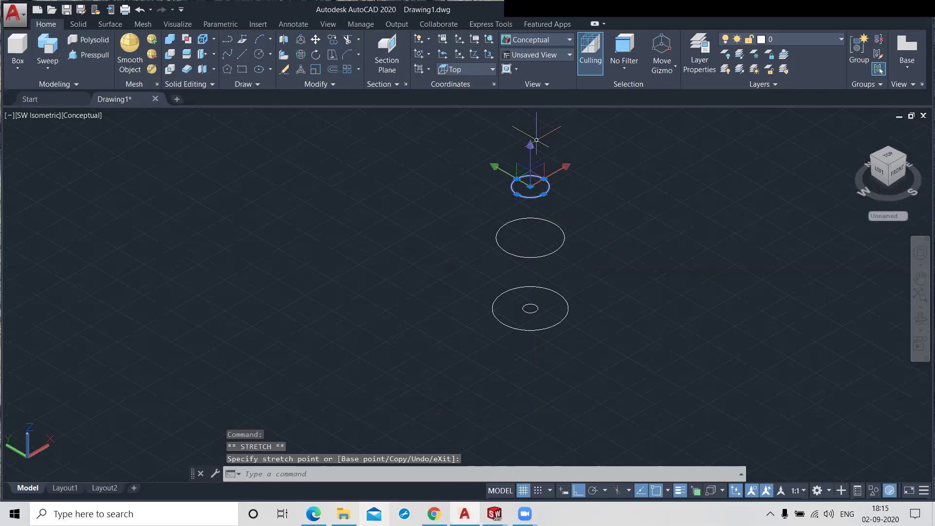
left_click(530, 187)
left_click(530, 186)
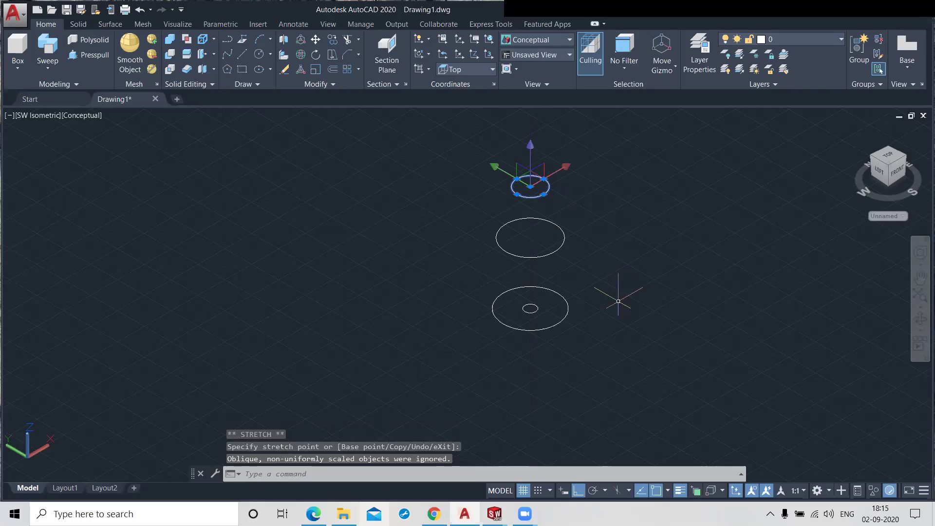
key("Escape")
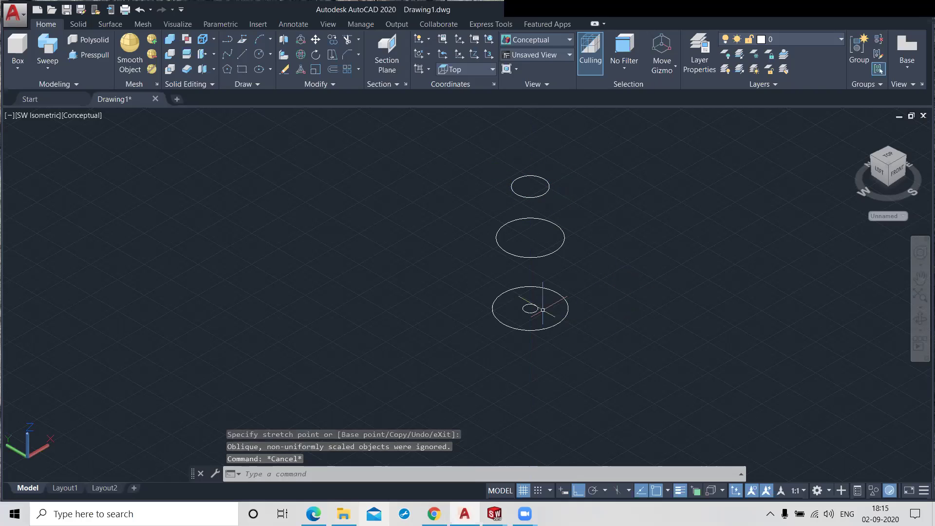
- Move the radius 10 circle straight up along the Z axis to a level above the raised radius 25 circle
left_click(549, 255)
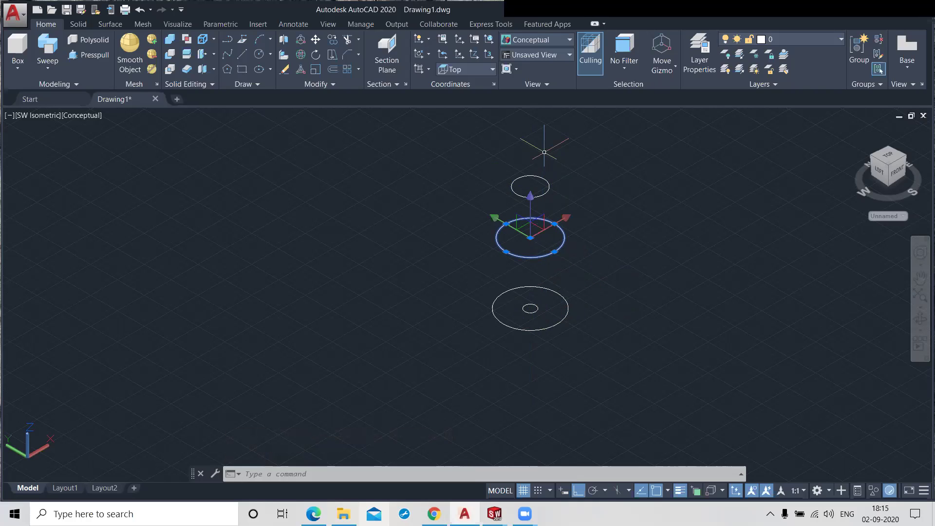
type("p")
key("Return")
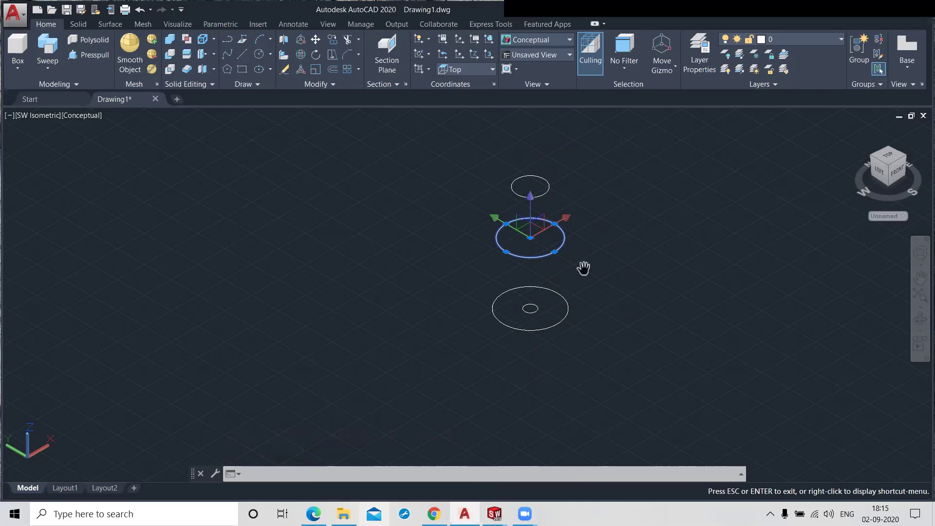
left_click_drag(584, 267, 566, 287)
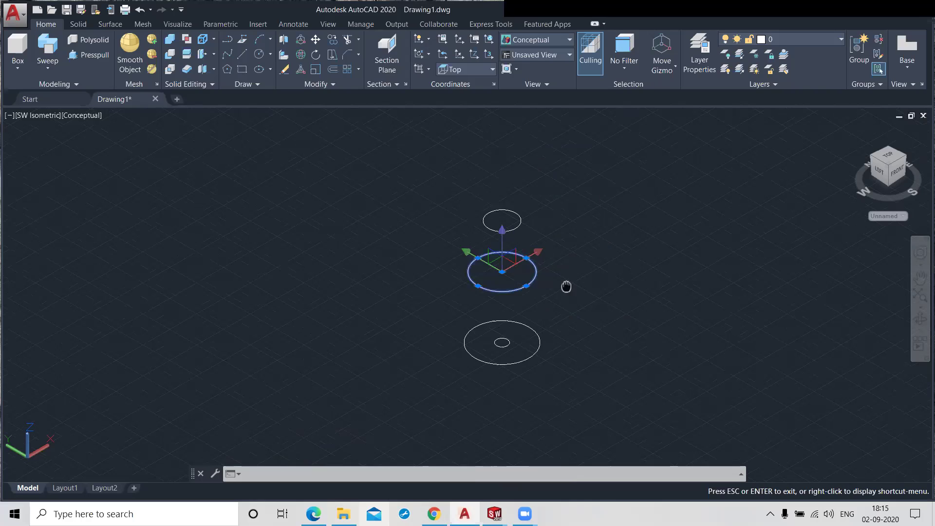
key("Escape")
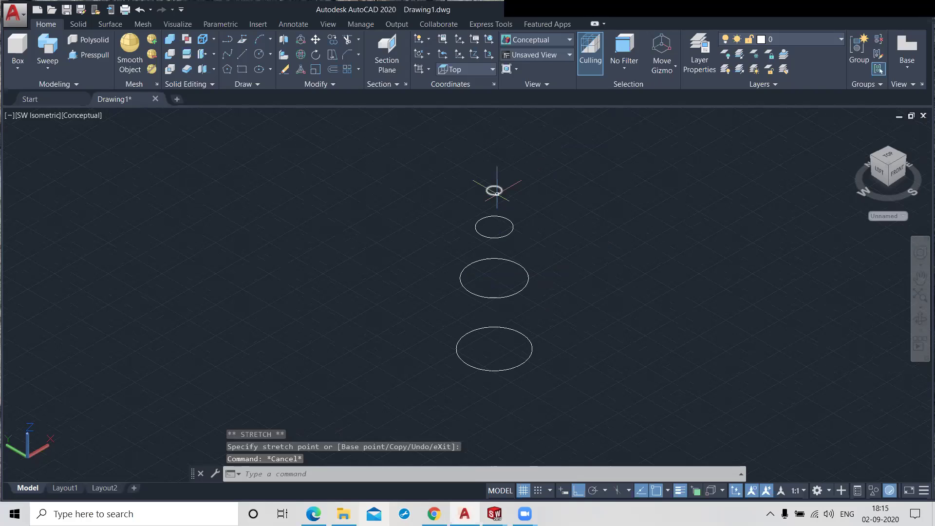
- Copy the raised radius 10 circle from its centre straight up along the Z axis, a short distance above the original
type("co")
key("Return")
left_click(497, 191)
key("Return")
left_click(494, 191)
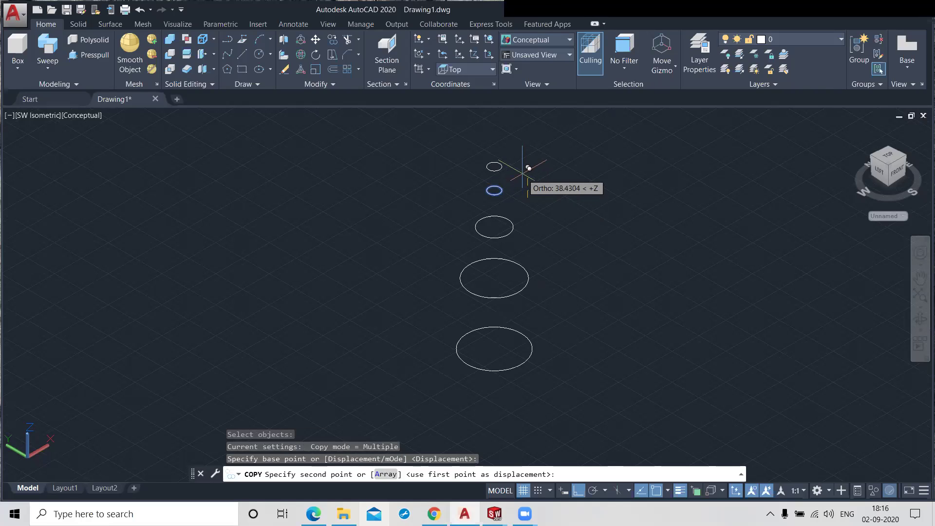
left_click(550, 203)
key("Return")
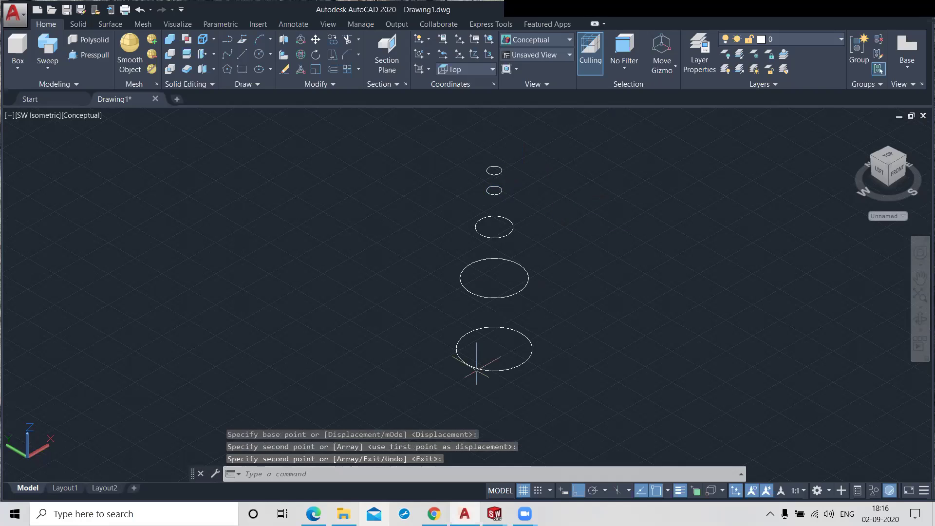
- Start a Loft through all five stacked circles, picked in order from the lowest large circle up to the topmost small one
left_click(48, 71)
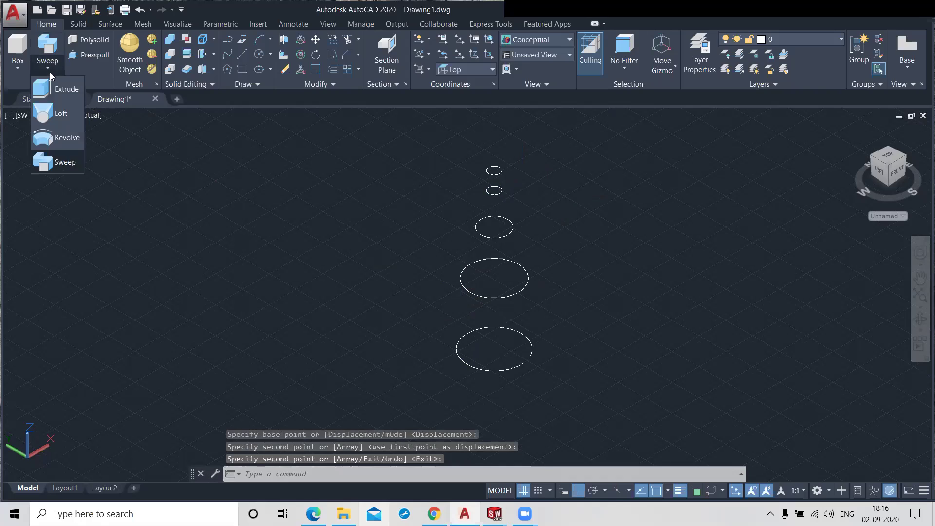
left_click(58, 113)
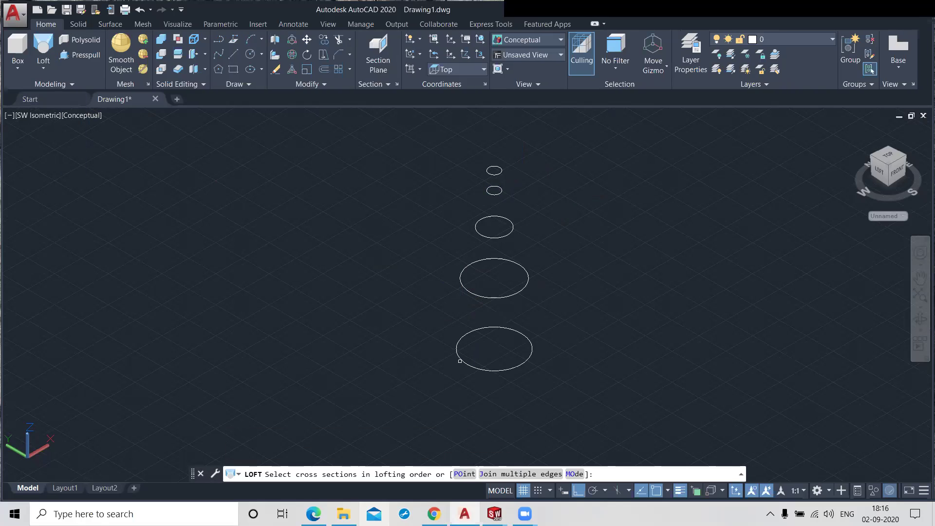
left_click(460, 361)
left_click(464, 289)
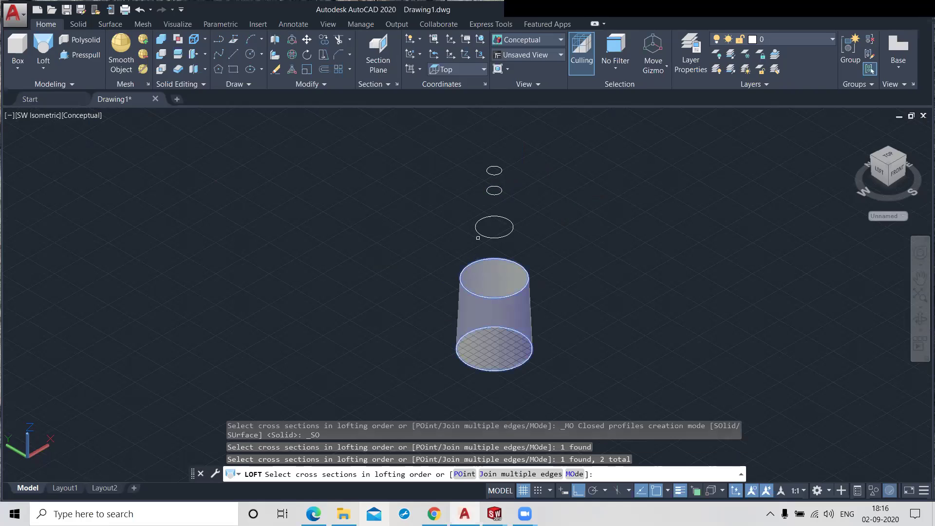
left_click(478, 233)
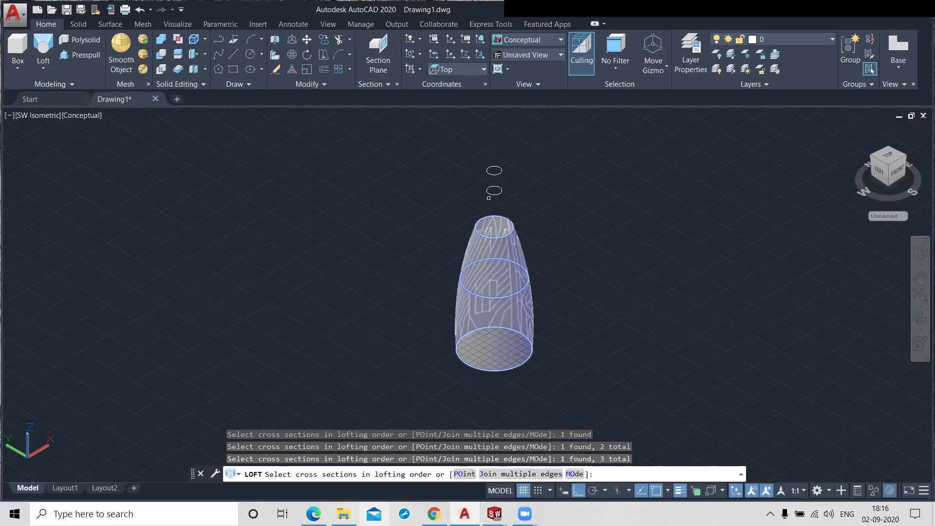
left_click(490, 194)
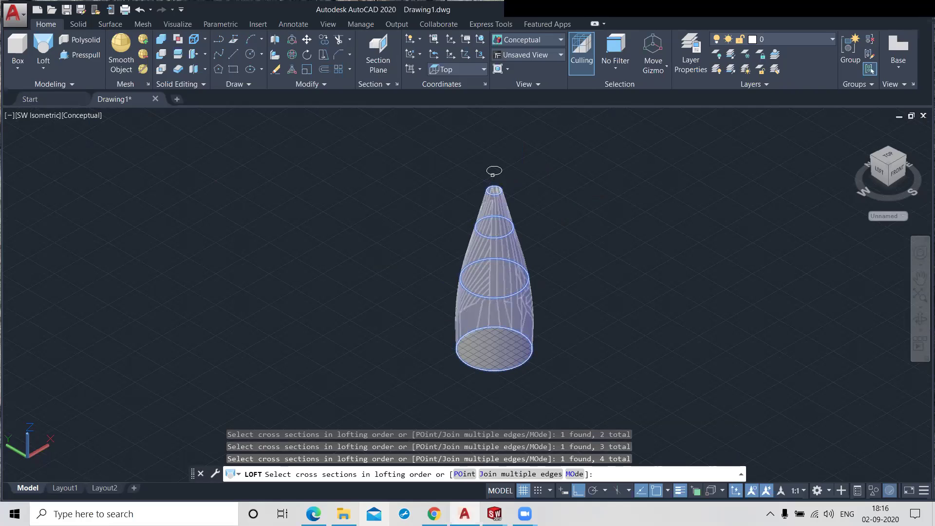
left_click(493, 173)
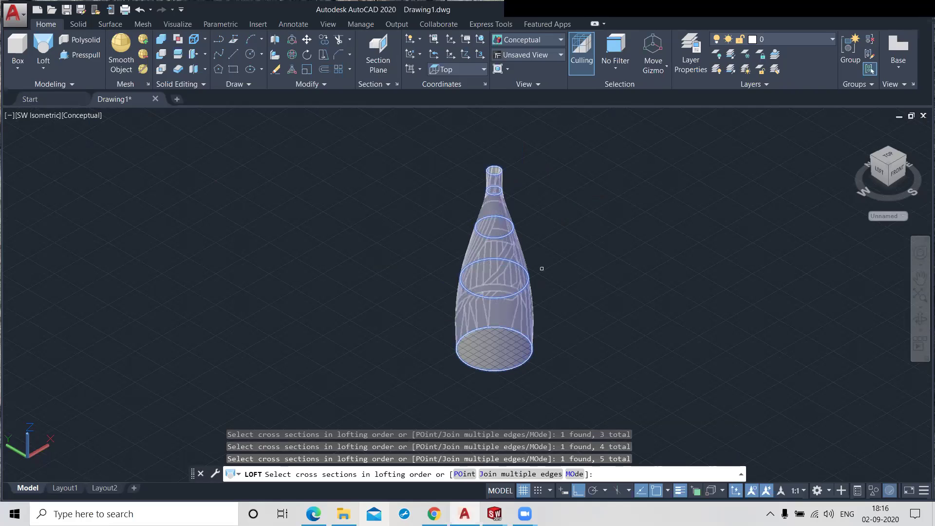
middle_click_drag(541, 268, 554, 286)
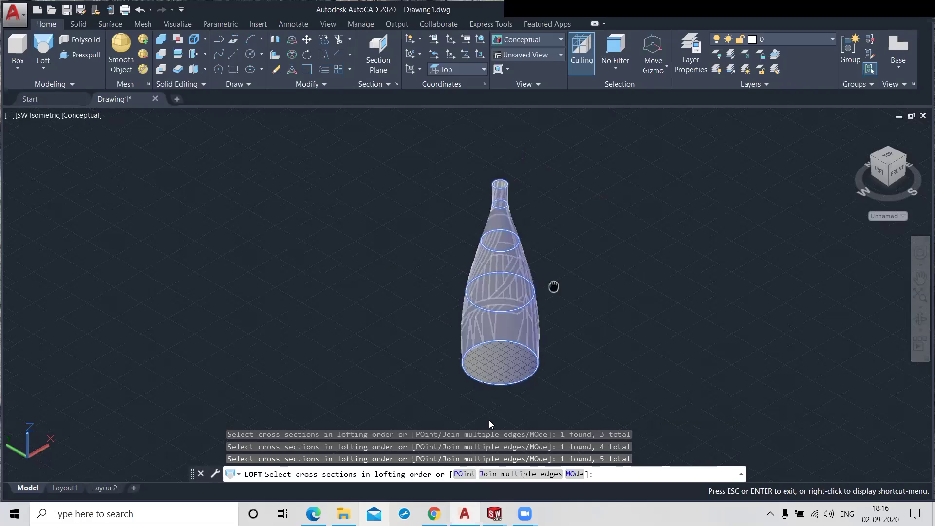
key("Return")
key("Return")
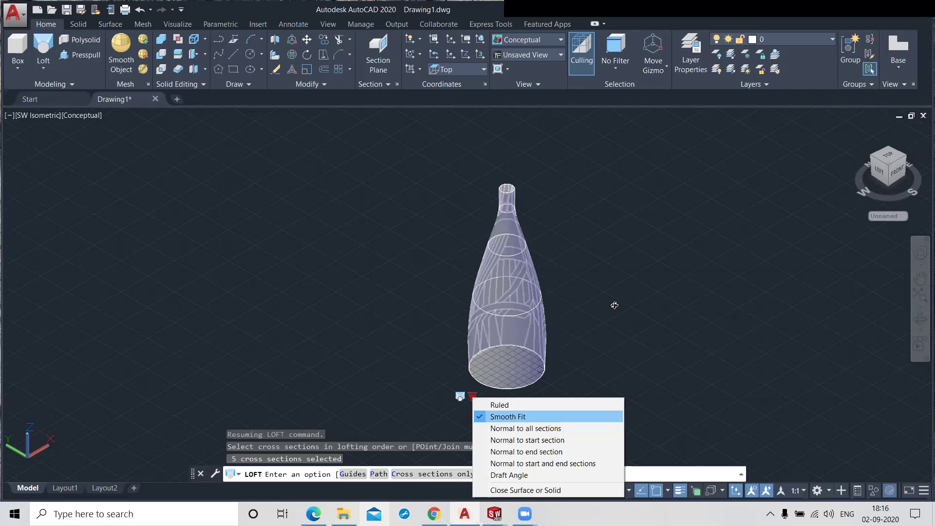
- Switch the loft's surface type from Smooth Fit to Ruled and create the bottle-shaped solid from cross sections only
middle_click_drag(540, 383, 552, 380, "shift")
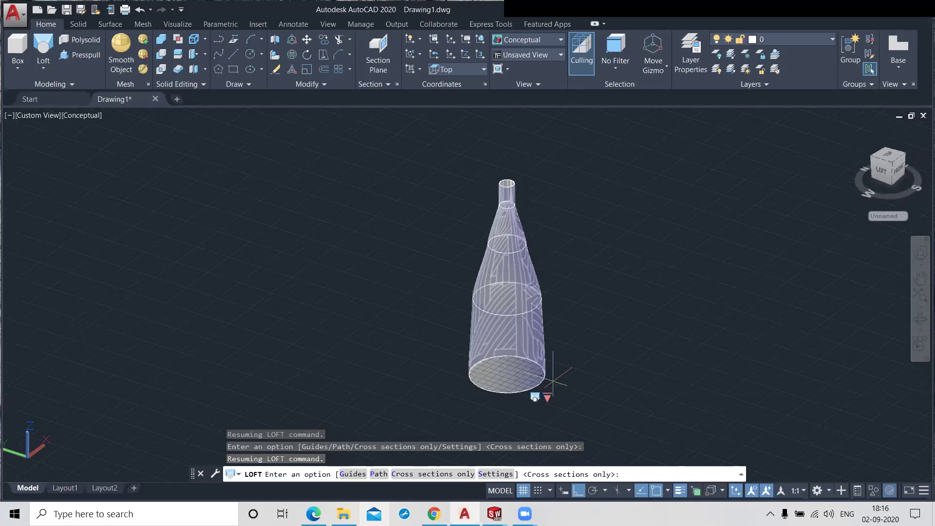
middle_click_drag(552, 380, 480, 394, "shift")
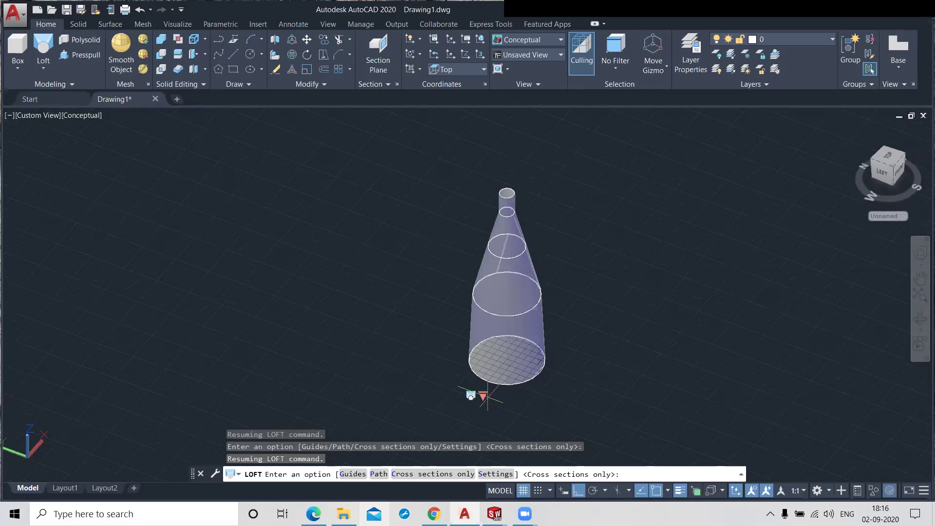
key("Return")
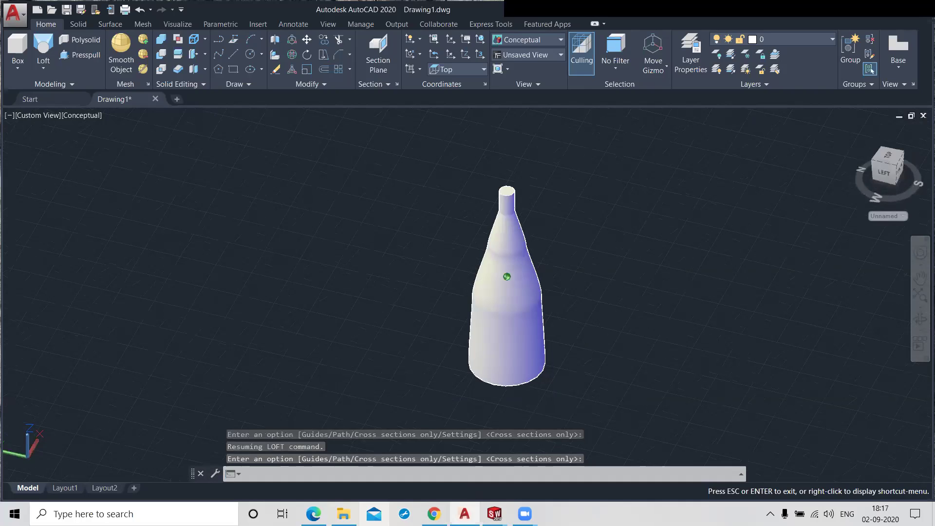
key("Return")
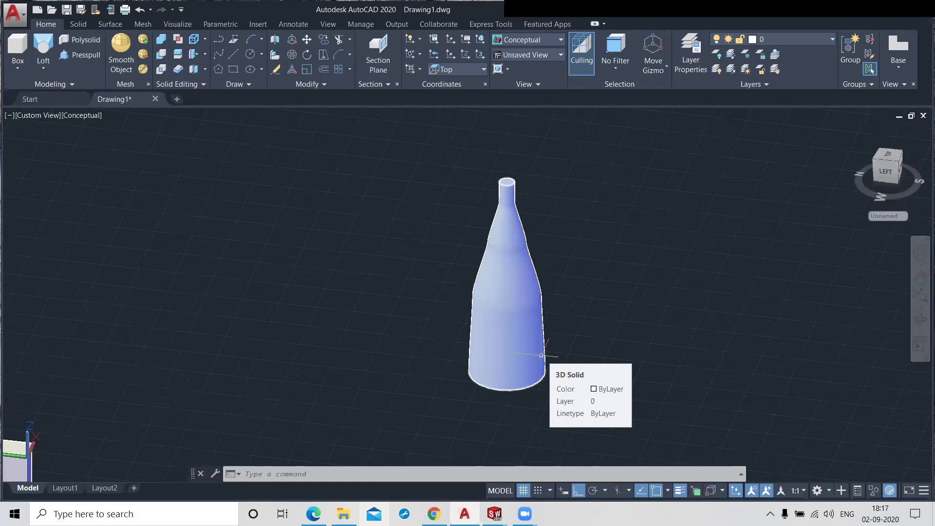
- Undo the bottle loft and the view changes made around it, back to the five separate circles
key("ctrl+z")
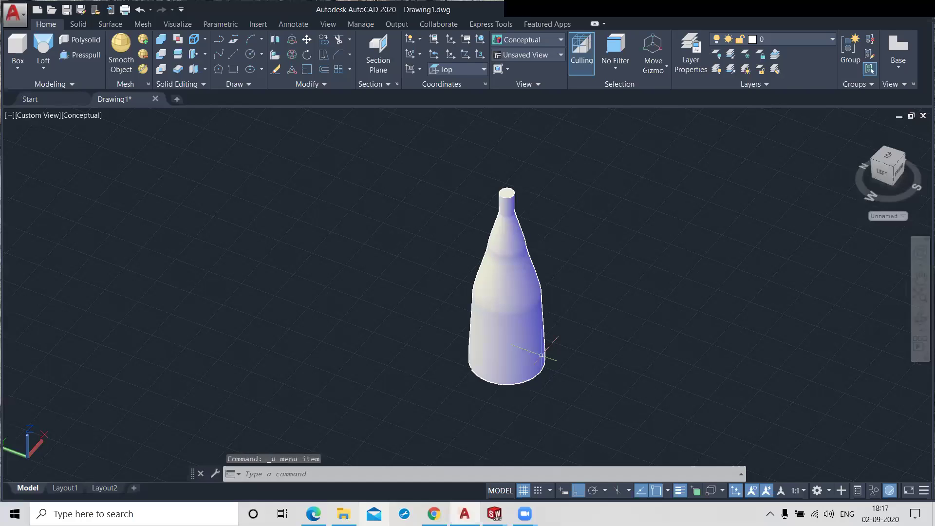
key("ctrl+z")
key("ctrl+z")
- Select the radius 45 circle, the second one from the bottom of the stack
left_click(521, 241)
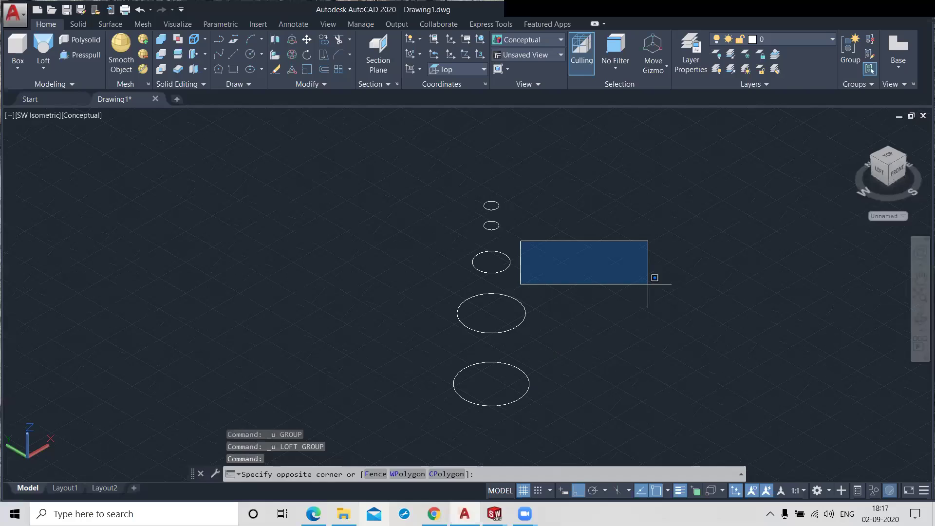
left_click(648, 284)
left_click(491, 293)
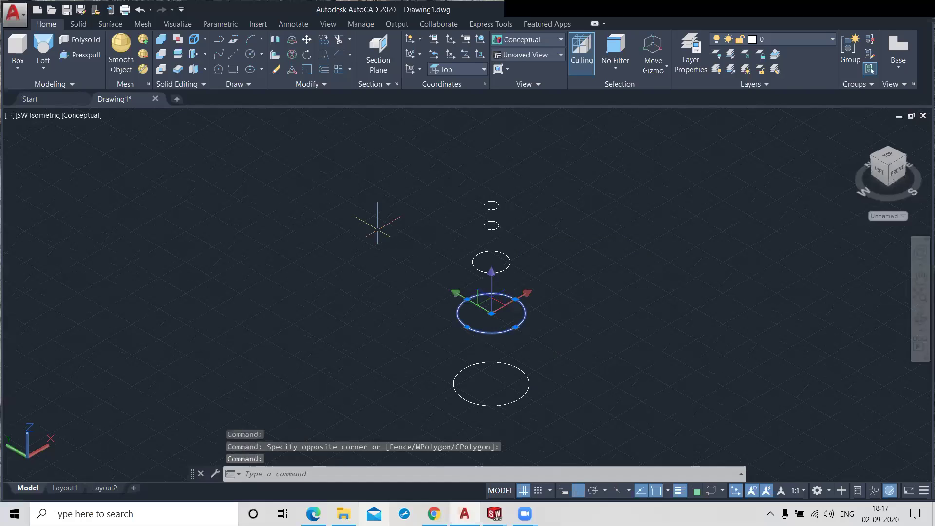